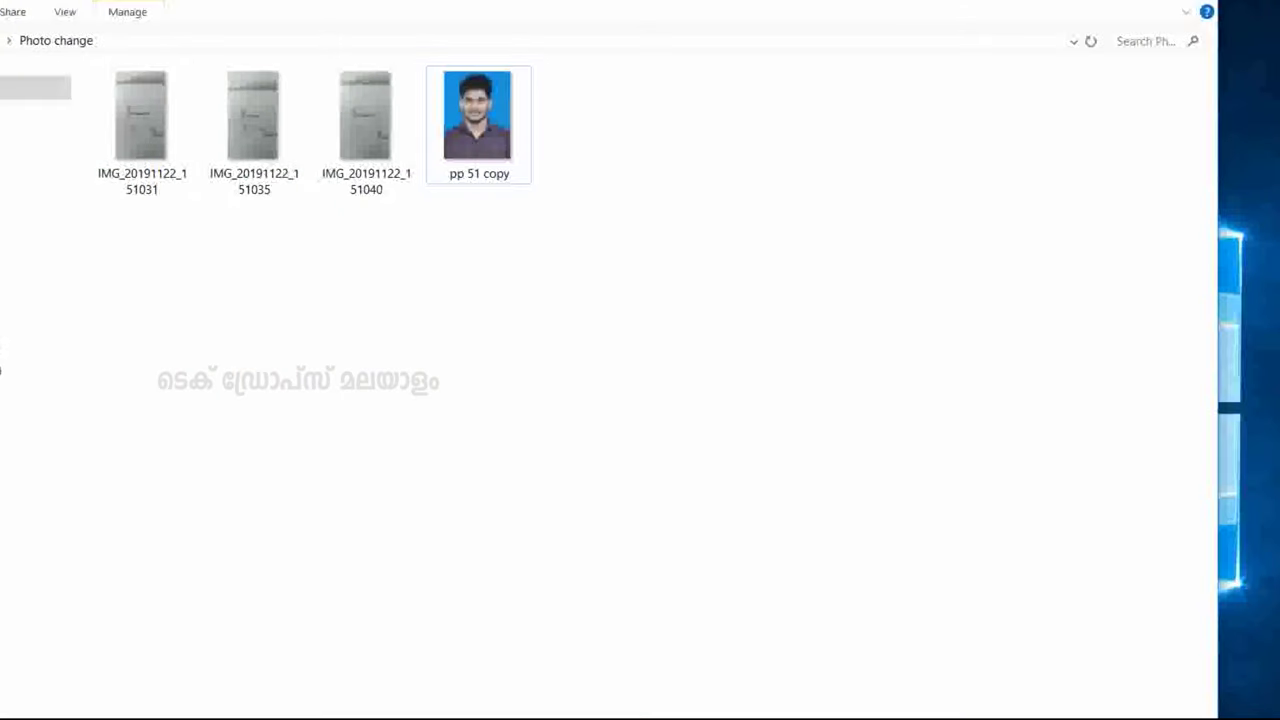
# Select the pp 51 copy passport photo in the Photo change folder and preview a signature image.
pyautogui.moveTo(586, 230); pyautogui.dragTo(76, 98)
pyautogui.click(477, 120)
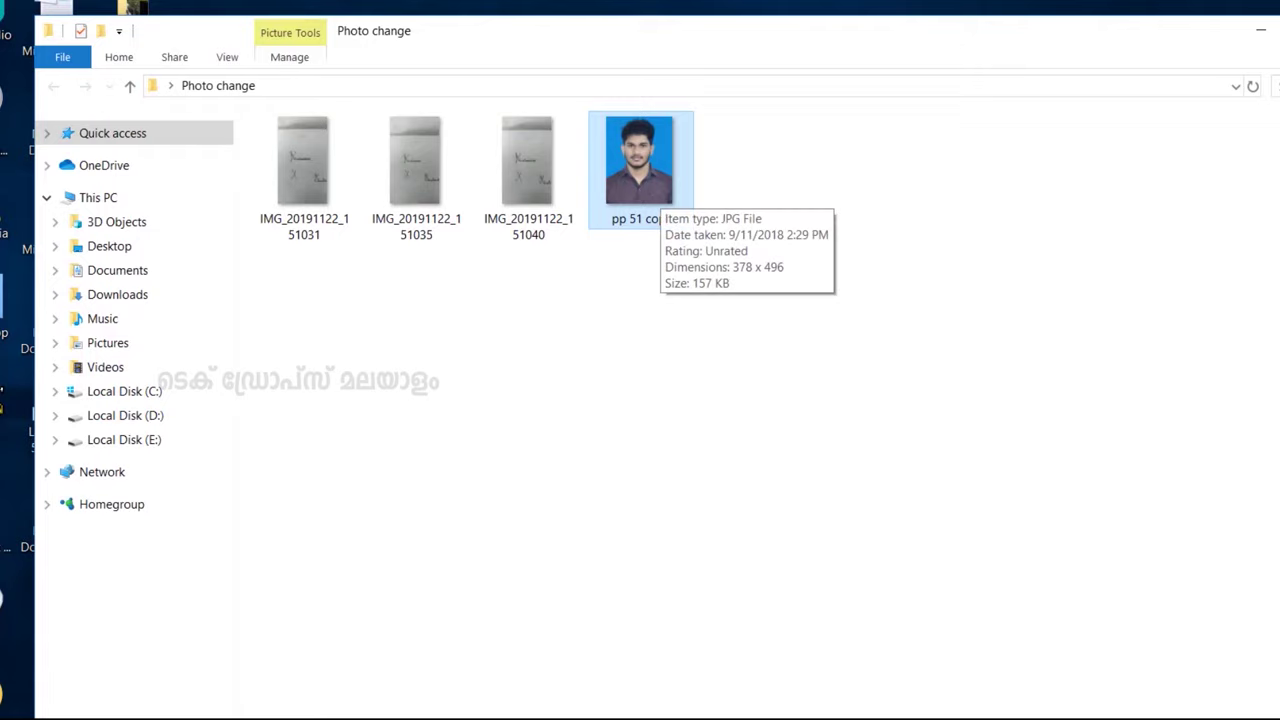
pyautogui.moveTo(528, 165); pyautogui.dragTo(494, 225)
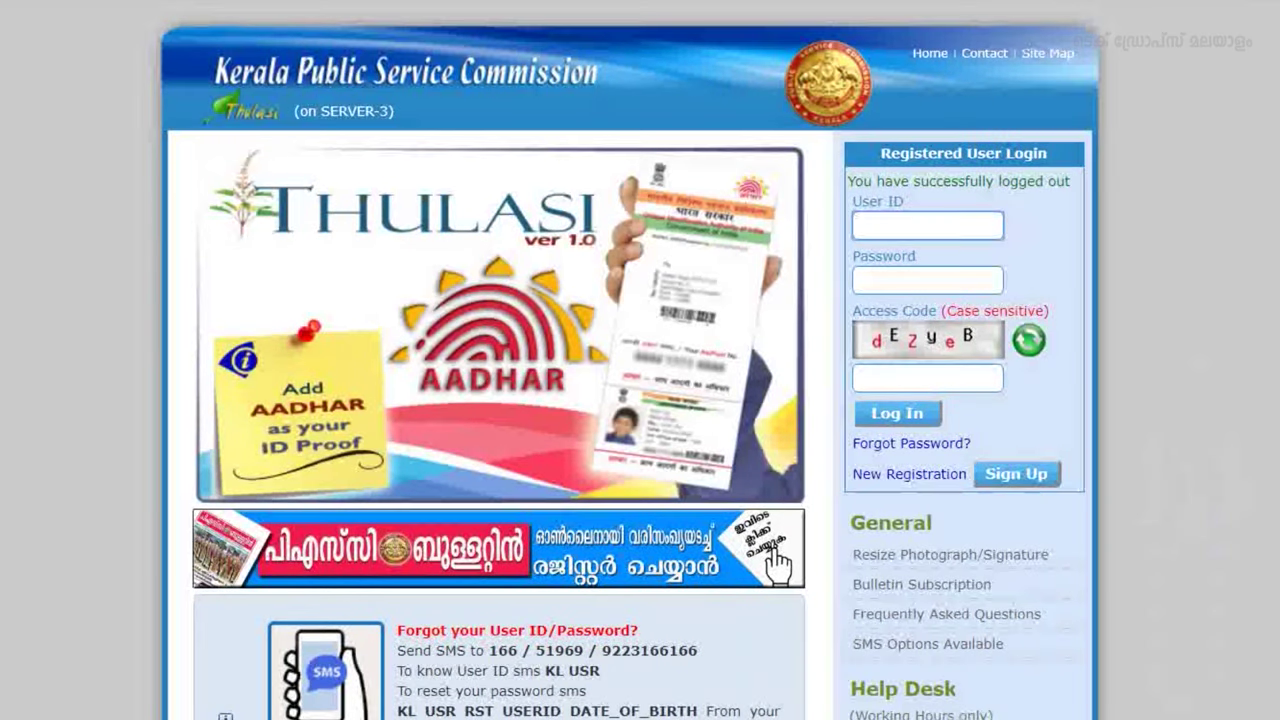
# Log in to Kerala PSC Thulasi with the user ID, account password and displayed access code.
pyautogui.write('and')
pyautogui.press('BackSpace')
pyautogui.press('BackSpace')
pyautogui.press('BackSpace')
pyautogui.write('ANAS')
pyautogui.press('BackSpace')
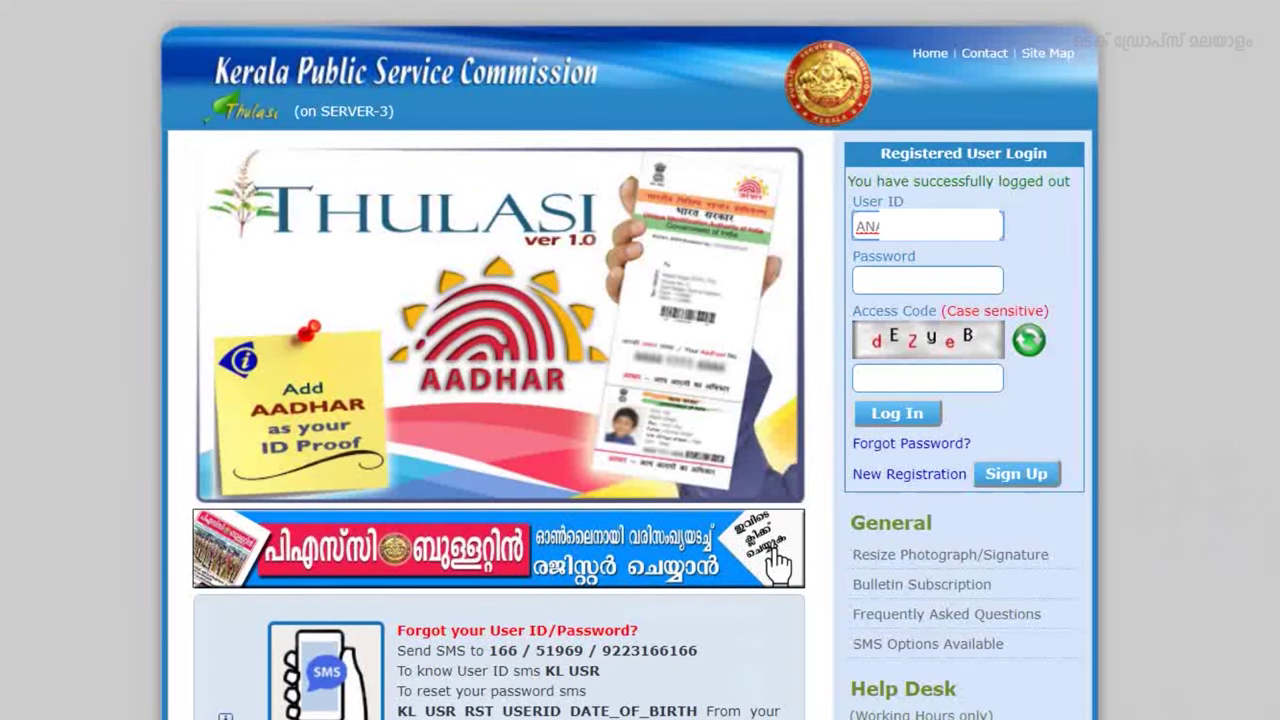
pyautogui.press('Tab')
pyautogui.write('••••••')
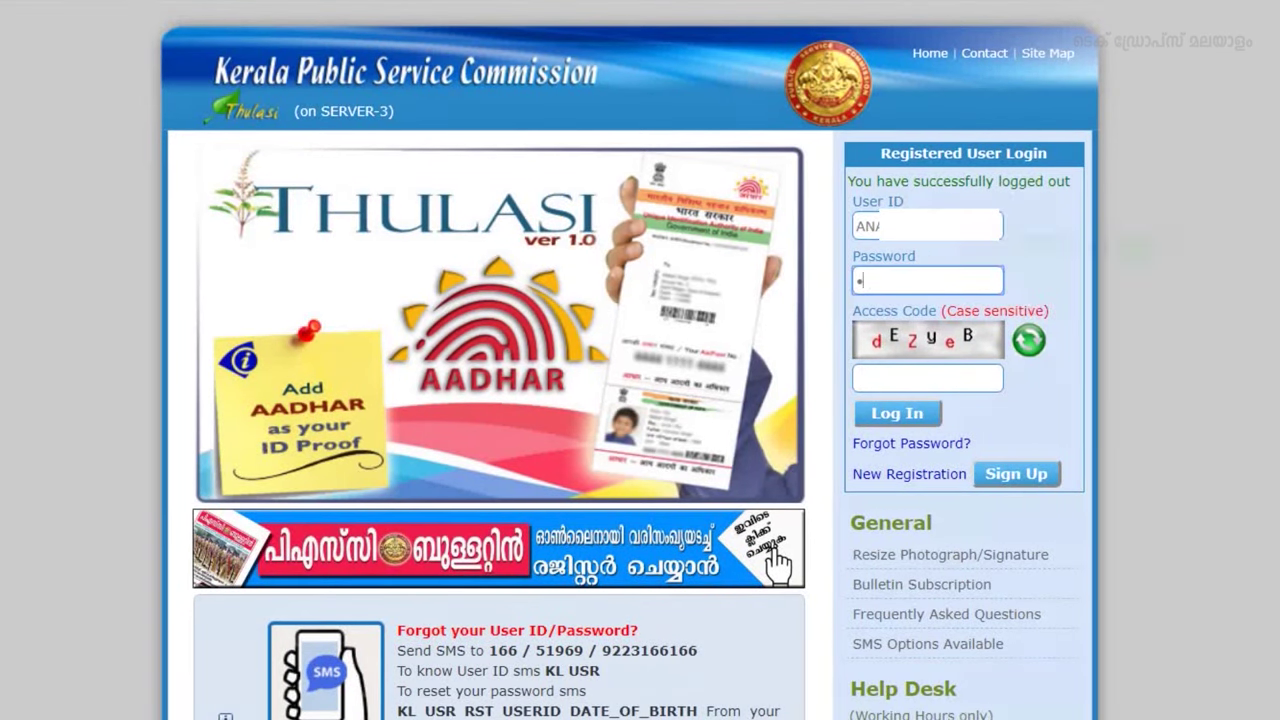
pyautogui.write('••••••••')
pyautogui.press('Tab')
pyautogui.write('dEZ')
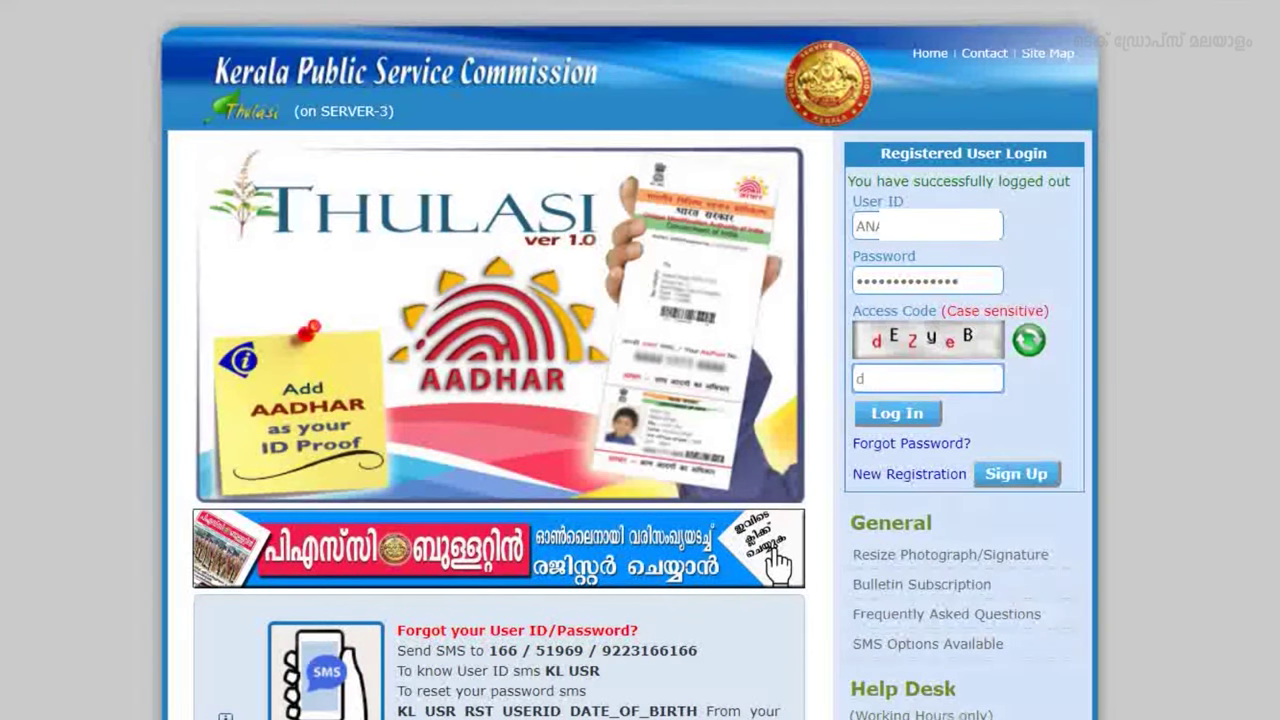
pyautogui.write('yeB')
pyautogui.press('Tab')
pyautogui.press('Return')
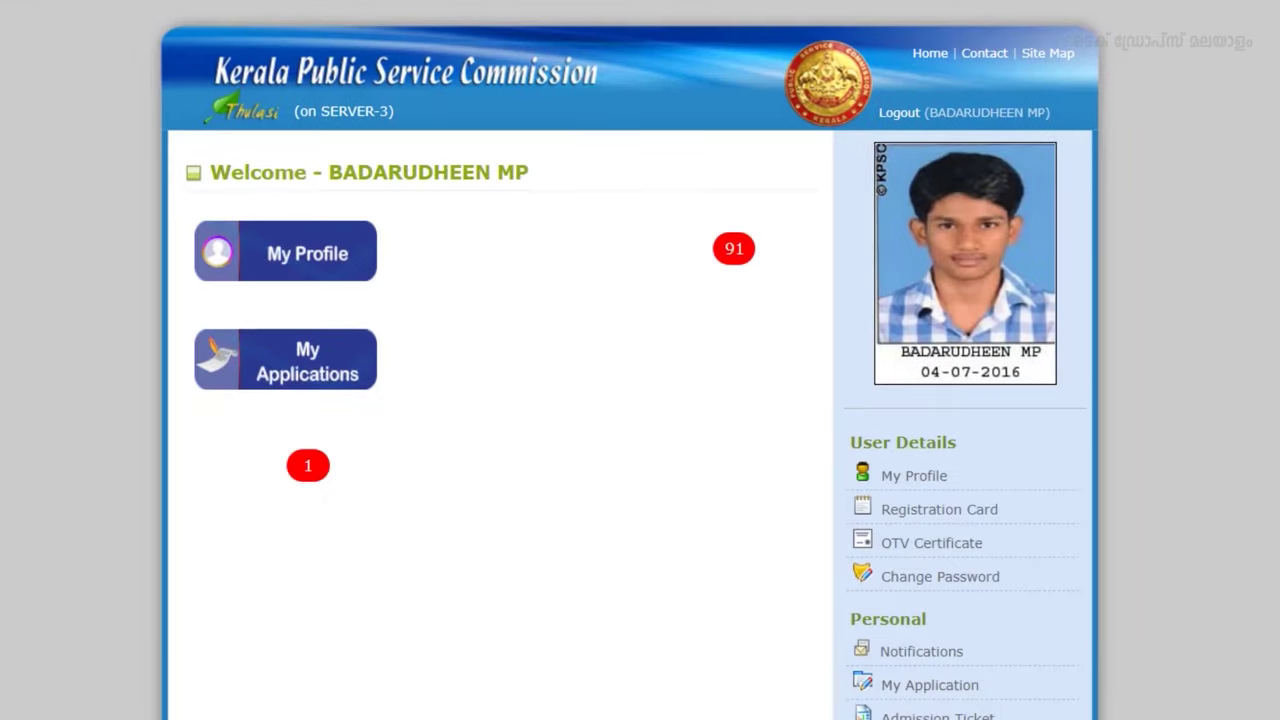
# Scroll through the profile dashboard to reach My Profile's Change Photograph page.
pyautogui.scroll(-5, 640, 400)
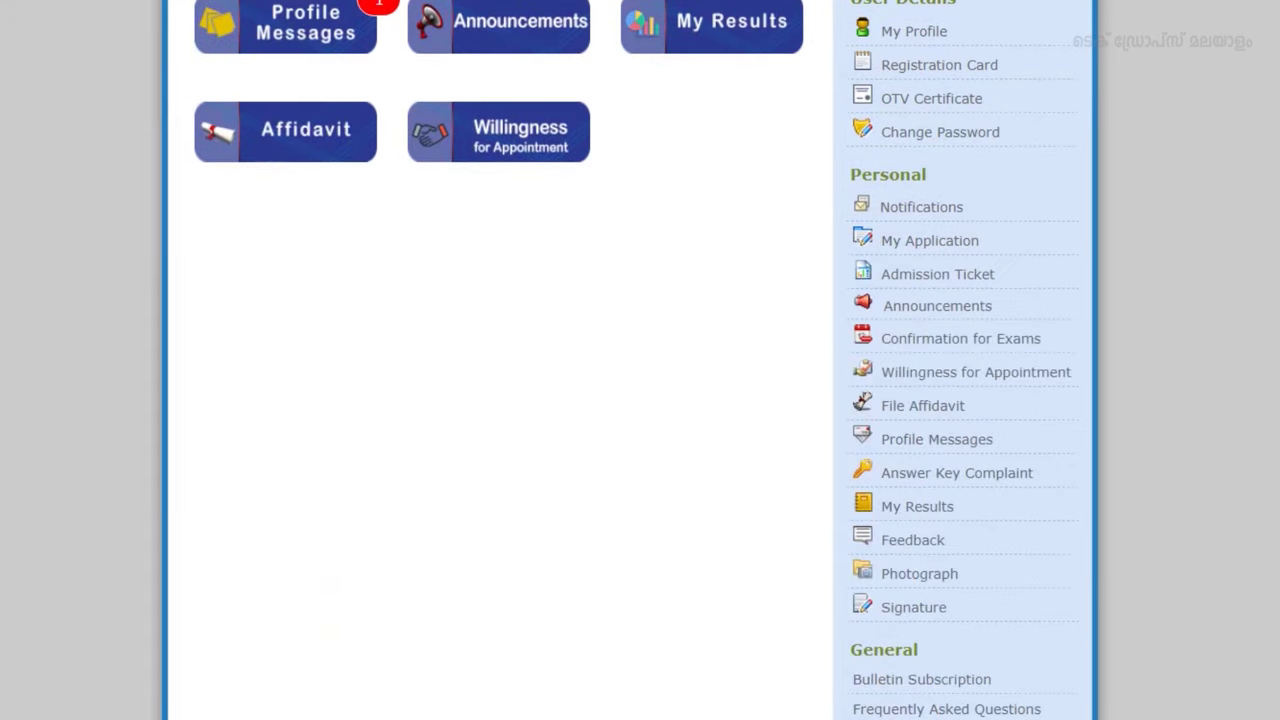
pyautogui.scroll(5, 640, 400)
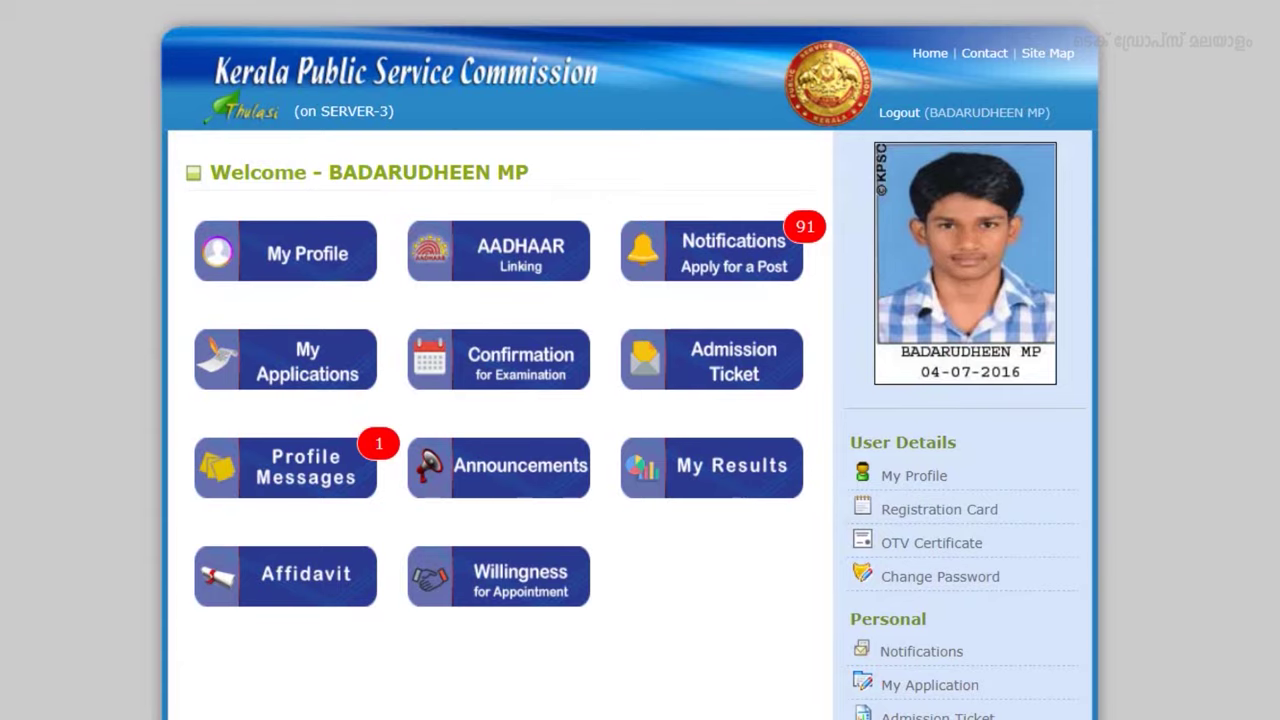
pyautogui.scroll(-4, 640, 400)
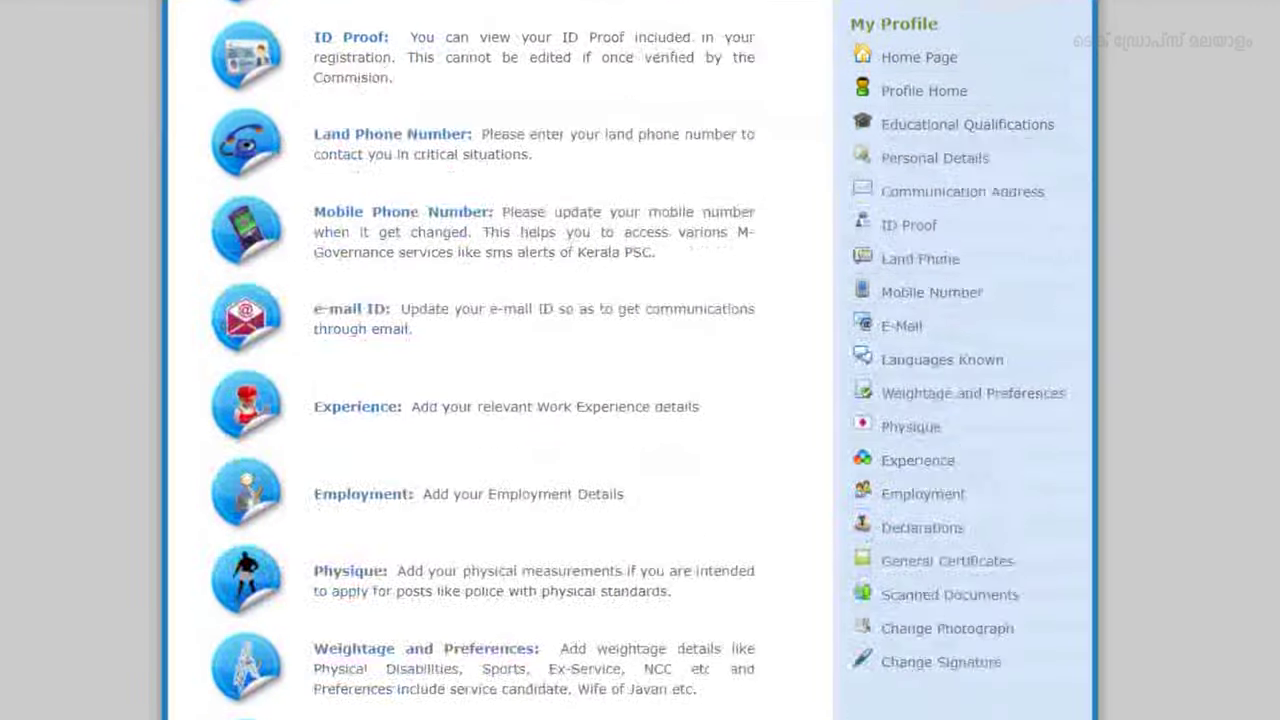
pyautogui.scroll(-4, 640, 360)
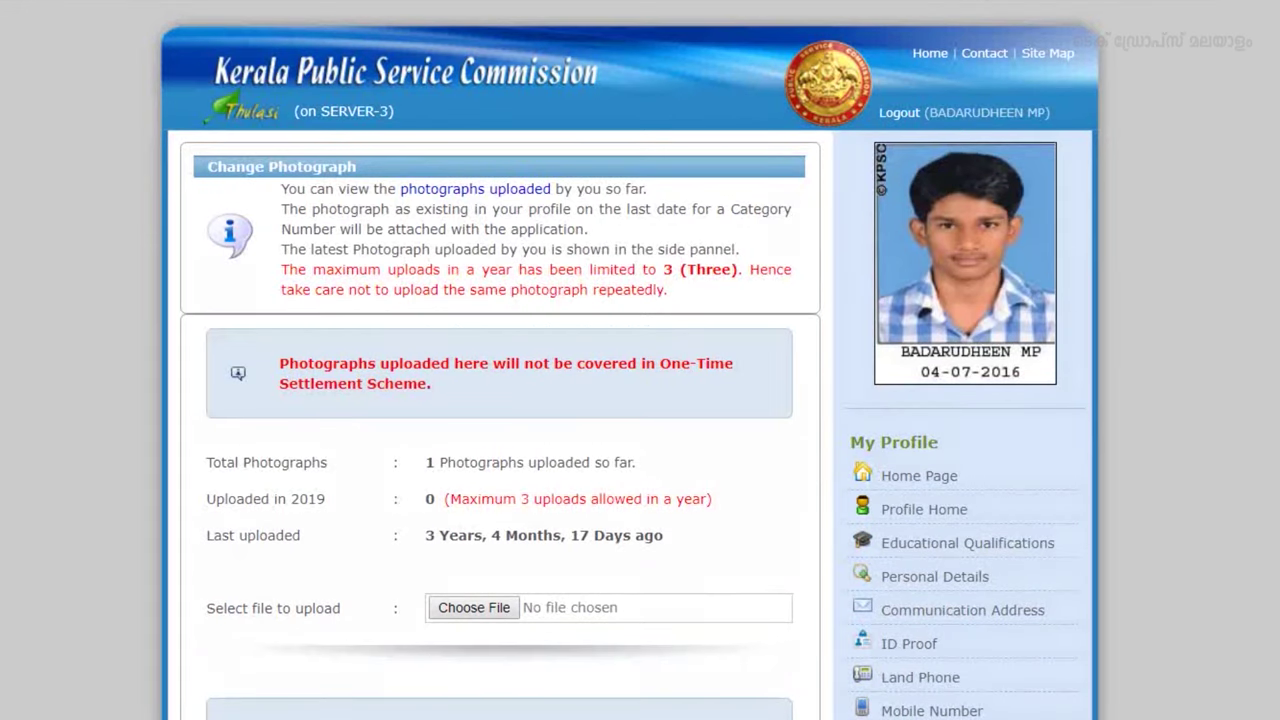
pyautogui.moveTo(281, 188); pyautogui.dragTo(667, 289)
pyautogui.moveTo(667, 290); pyautogui.dragTo(289, 269)
pyautogui.scroll(-3, 640, 360)
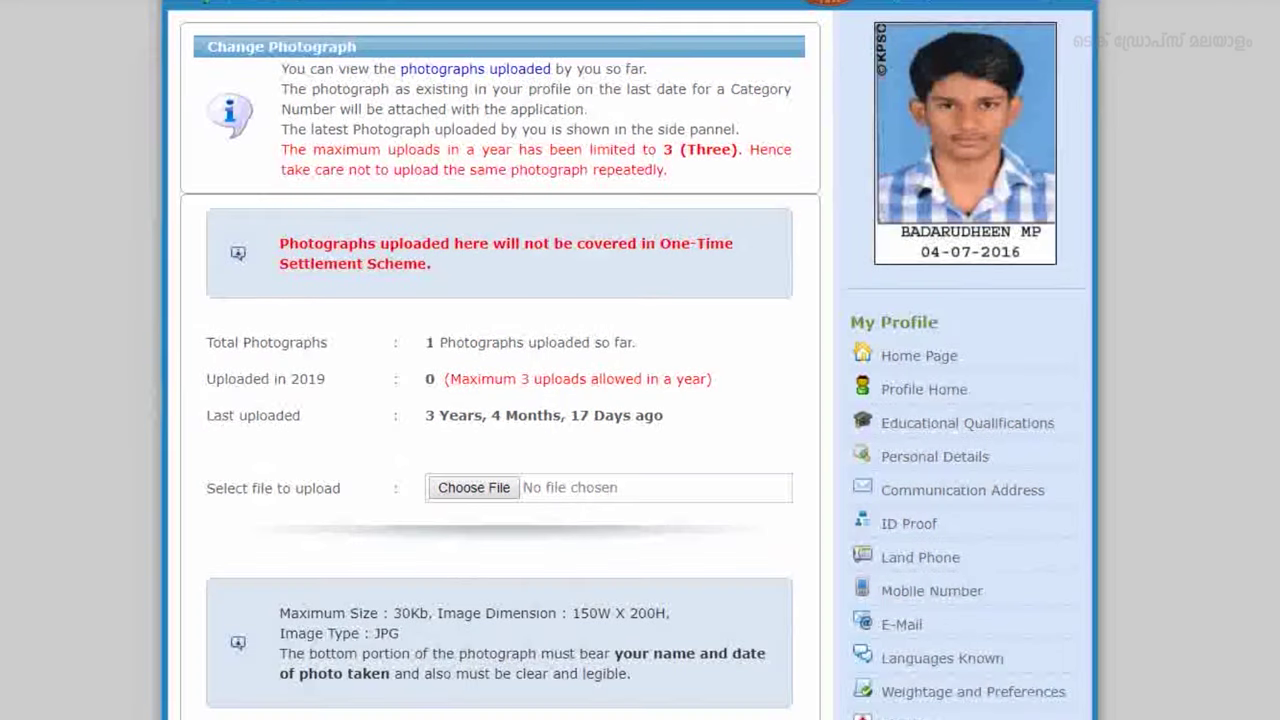
pyautogui.moveTo(279, 613); pyautogui.dragTo(632, 674)
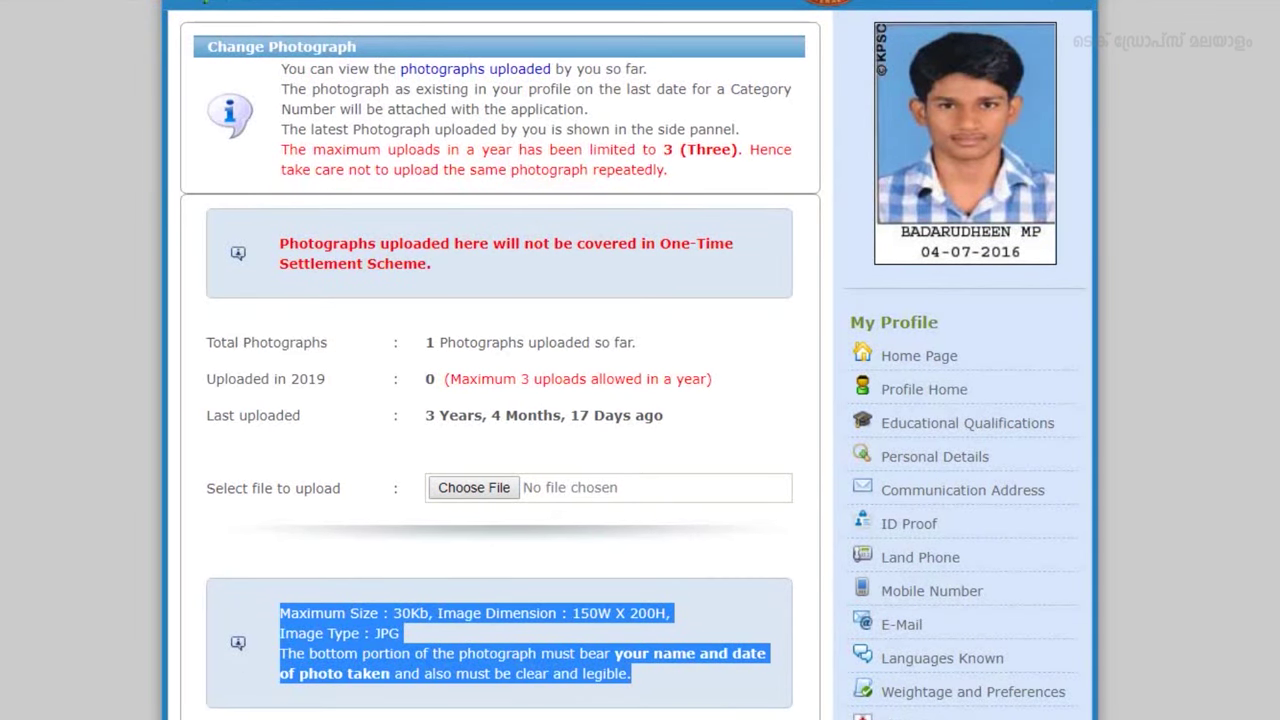
pyautogui.moveTo(671, 613); pyautogui.dragTo(571, 613)
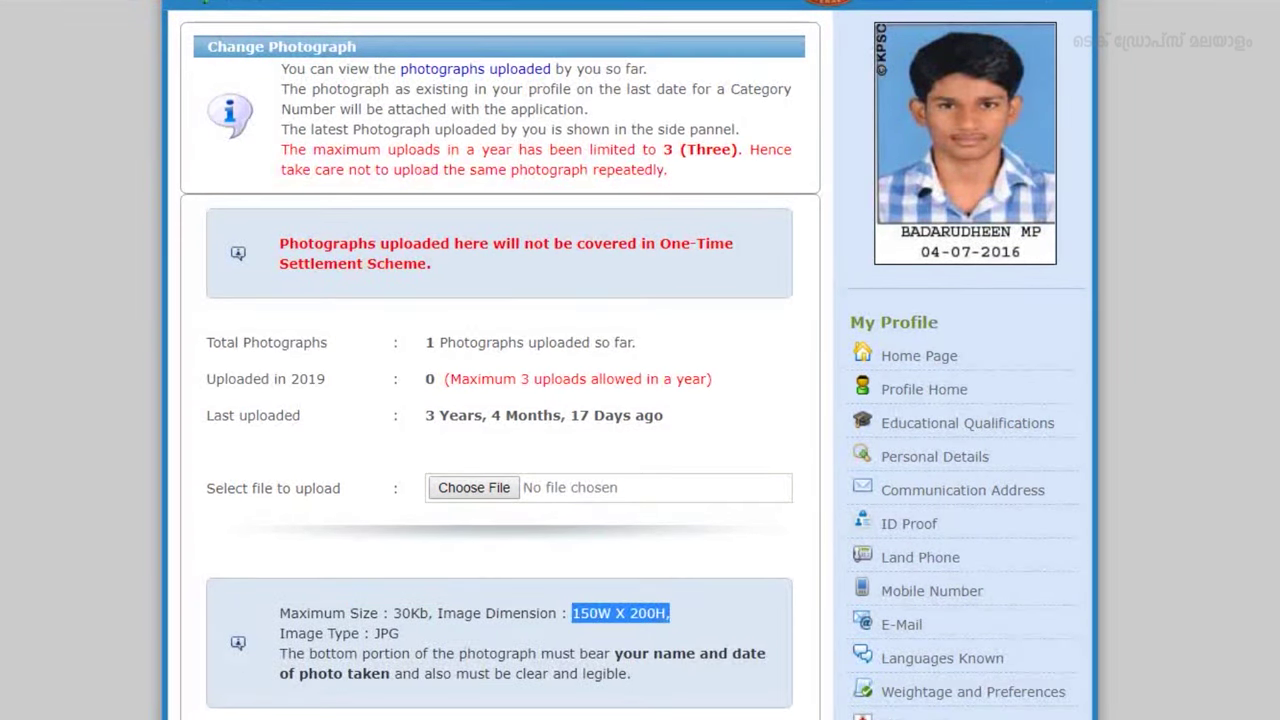
pyautogui.click(571, 613)
pyautogui.moveTo(400, 633); pyautogui.dragTo(306, 633)
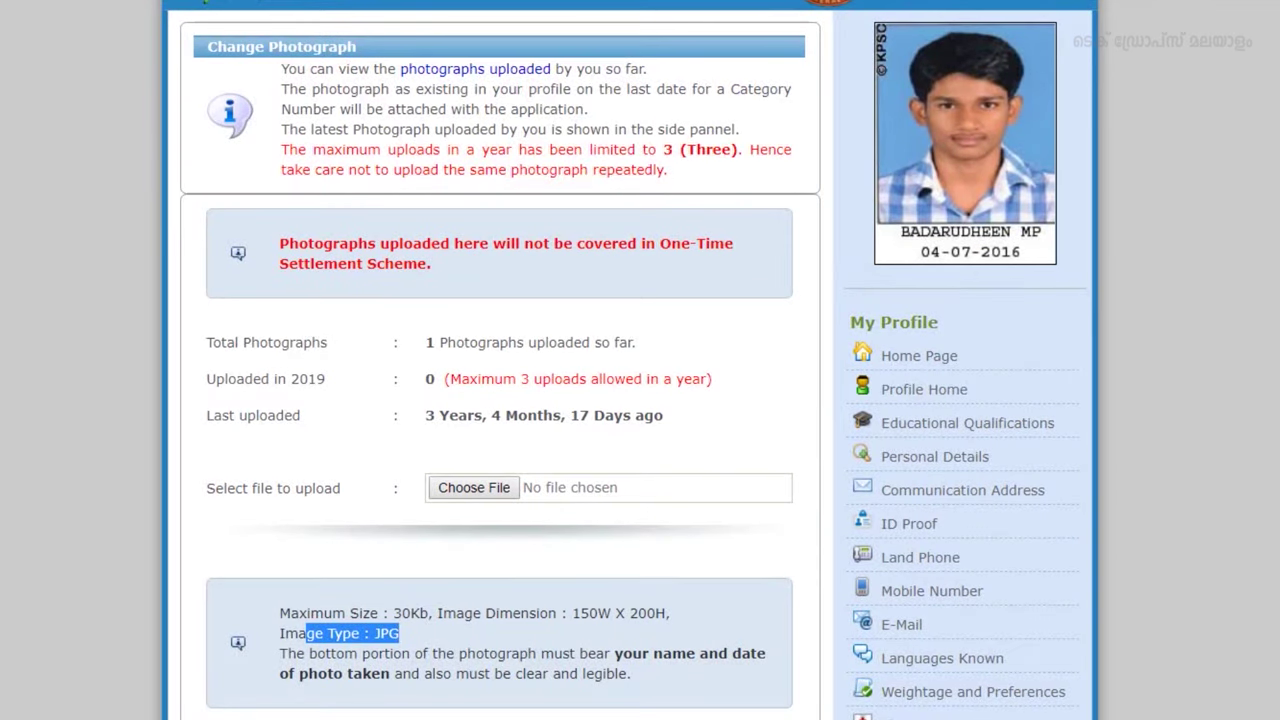
pyautogui.click(306, 633)
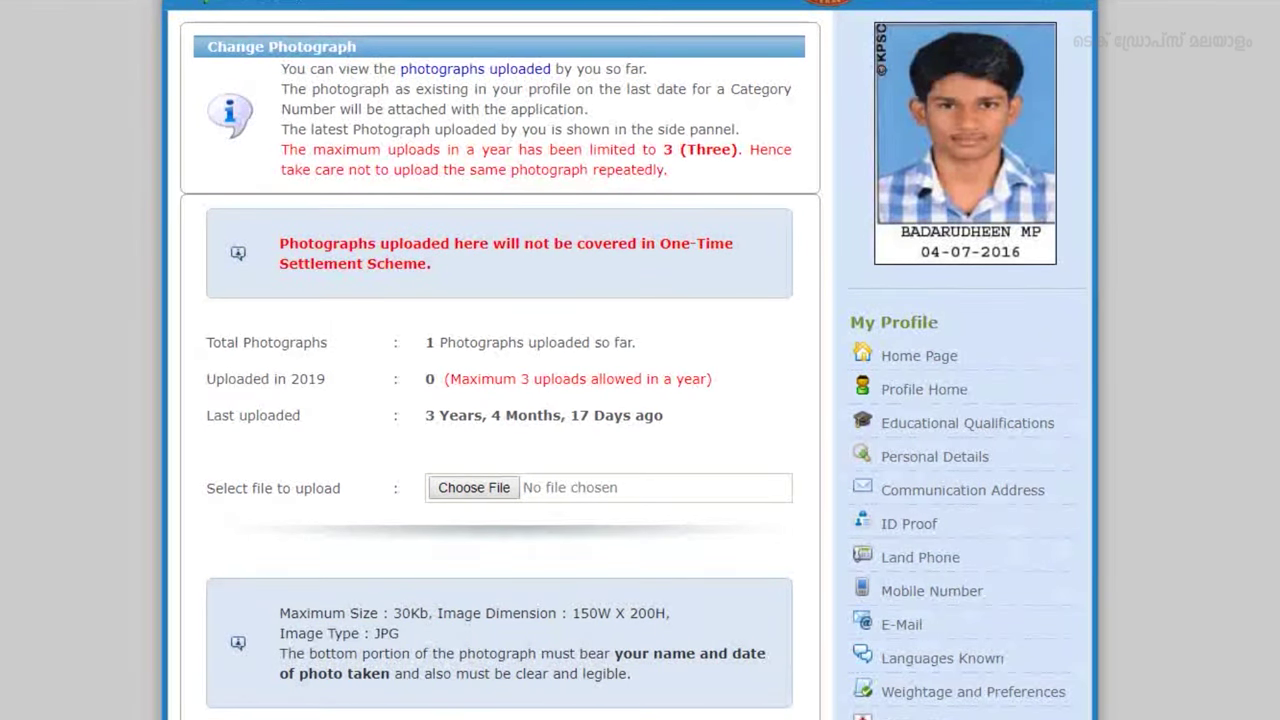
pyautogui.moveTo(631, 673); pyautogui.dragTo(280, 653)
pyautogui.click(280, 653)
# Drag pp 51 copy from Explorer into Photoshop and bring up the background colour picker.
pyautogui.press('super+d')
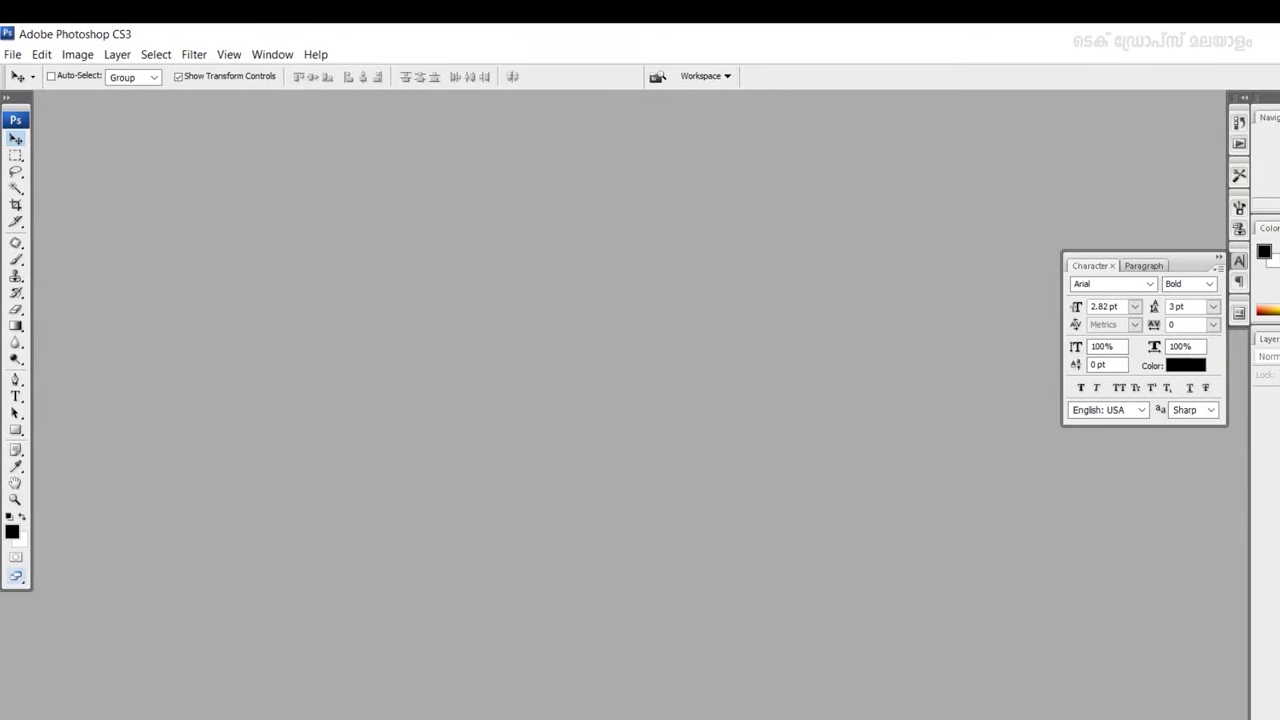
pyautogui.hotkey('alt', 'Tab')
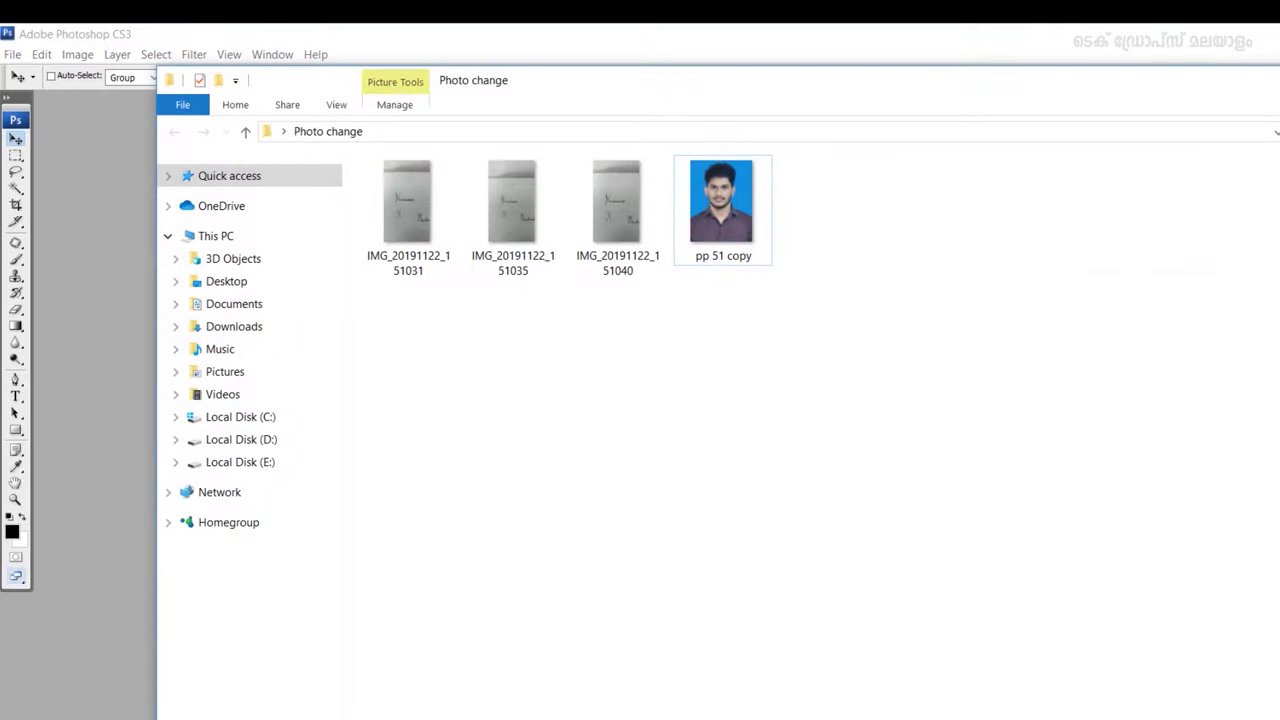
pyautogui.click(722, 205)
pyautogui.moveTo(722, 205); pyautogui.dragTo(632, 719)
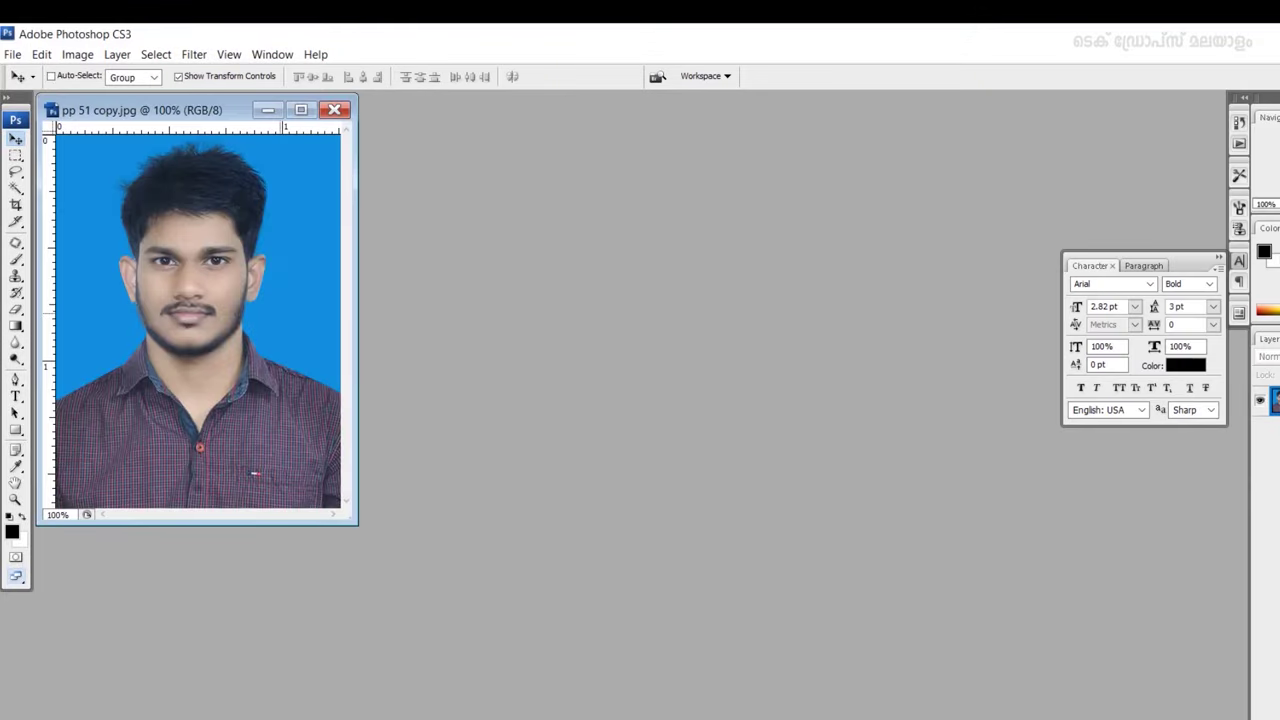
pyautogui.moveTo(160, 110); pyautogui.dragTo(342, 118)
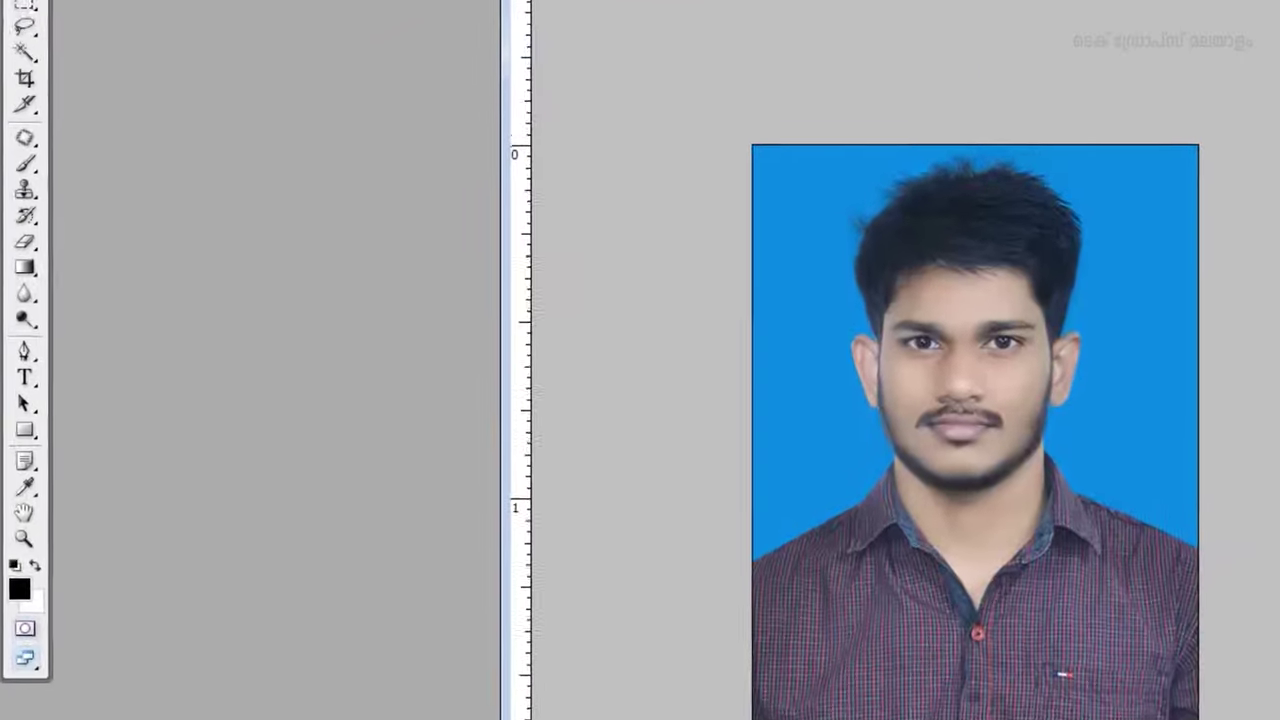
pyautogui.click(30, 600)
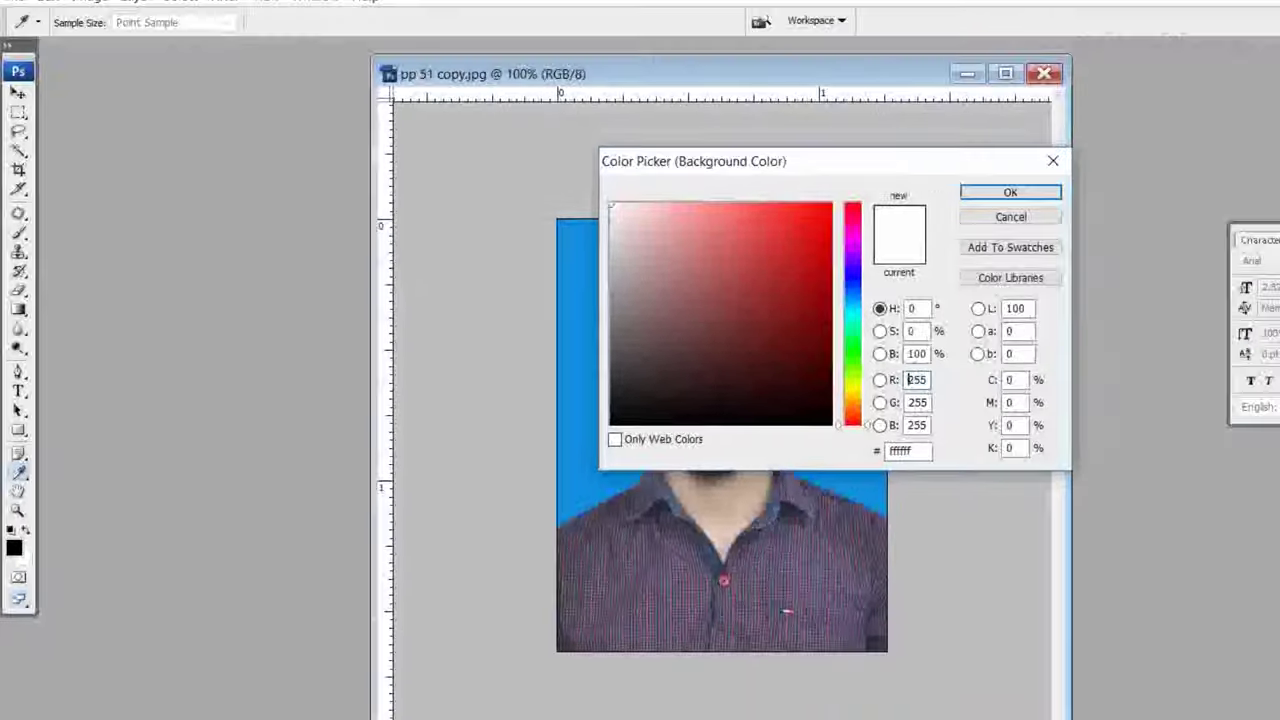
# Accept white, marquee a strip across the photo's bottom edge, fill it white, and deselect.
pyautogui.press('Return')
pyautogui.press('v')
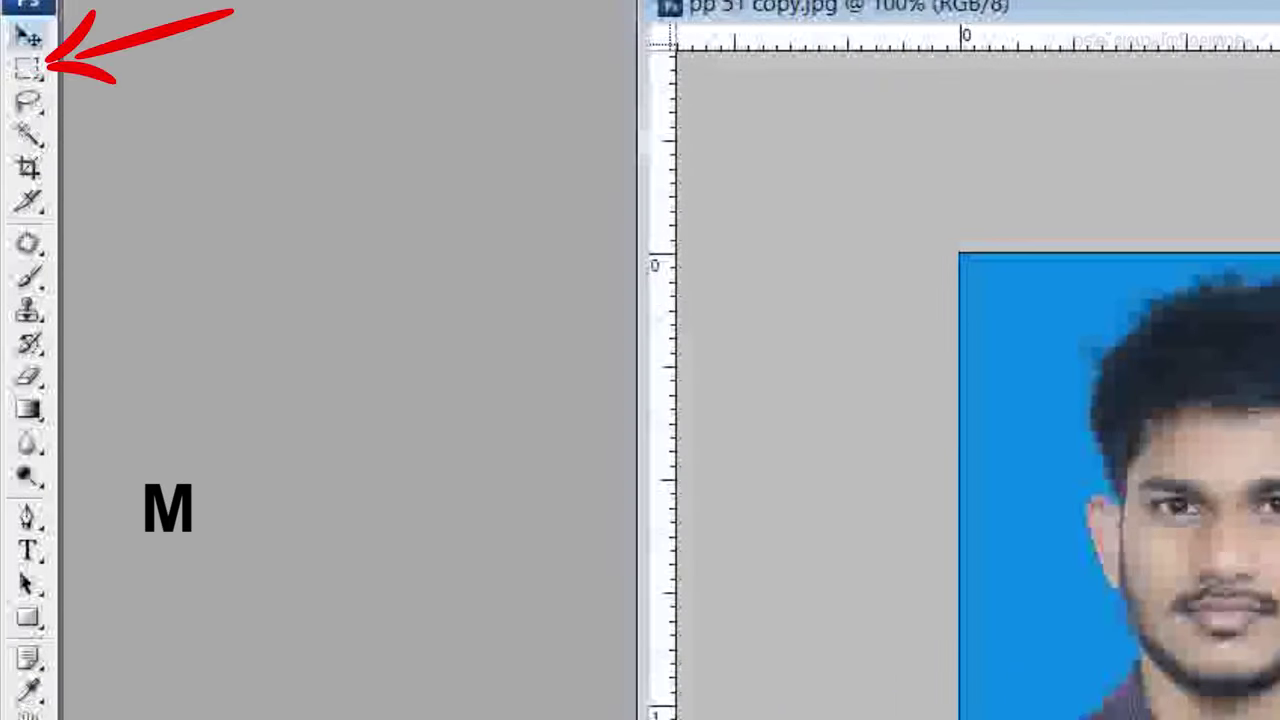
pyautogui.press('m')
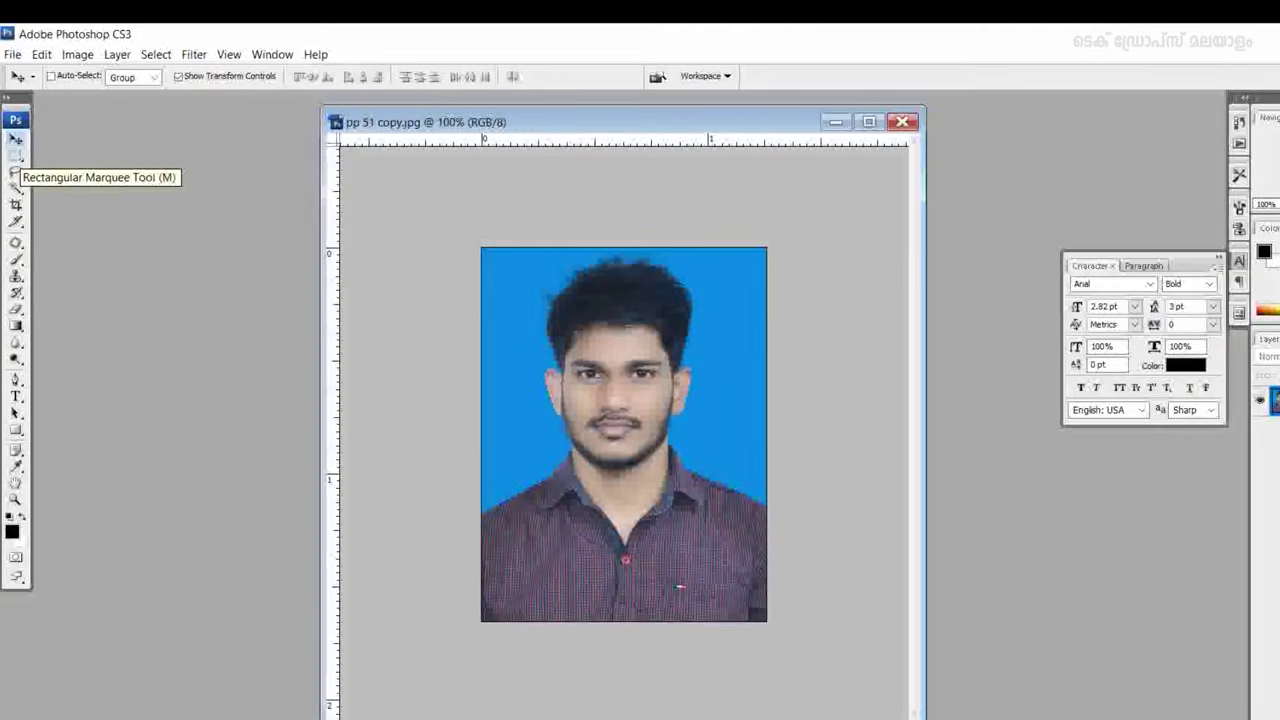
pyautogui.click(15, 156)
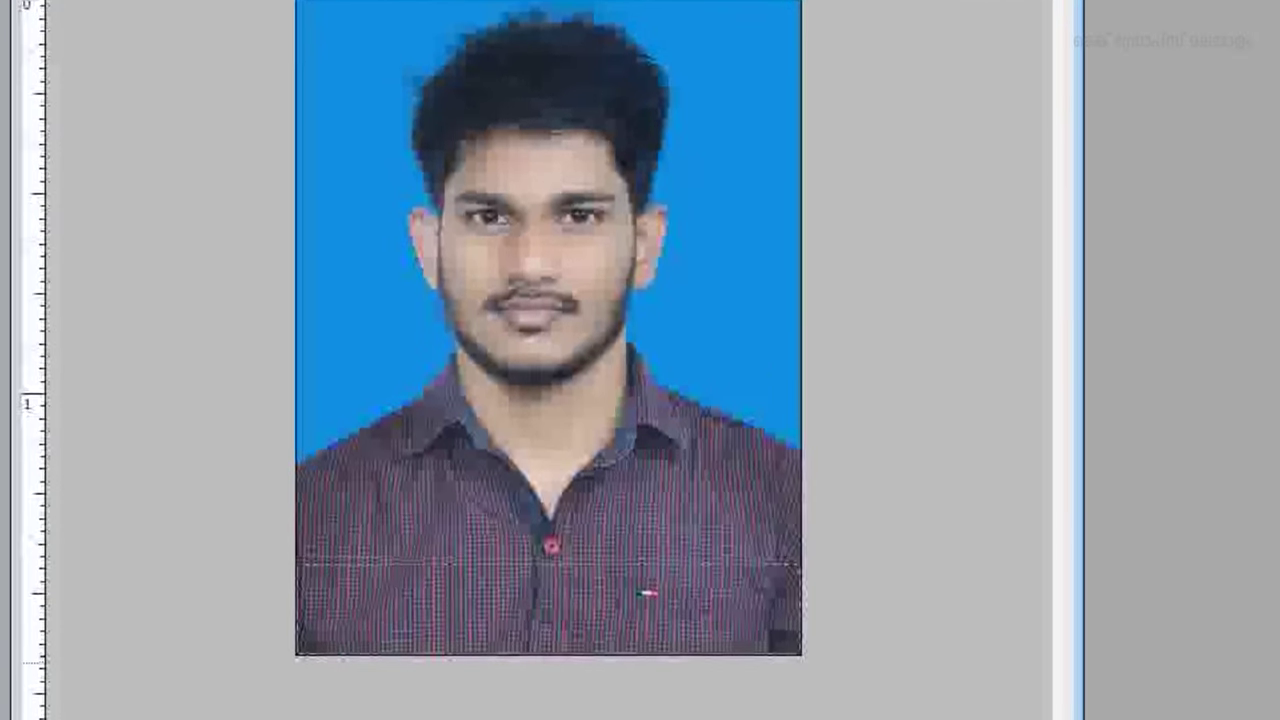
pyautogui.moveTo(285, 565); pyautogui.dragTo(995, 695)
pyautogui.press('BackSpace')
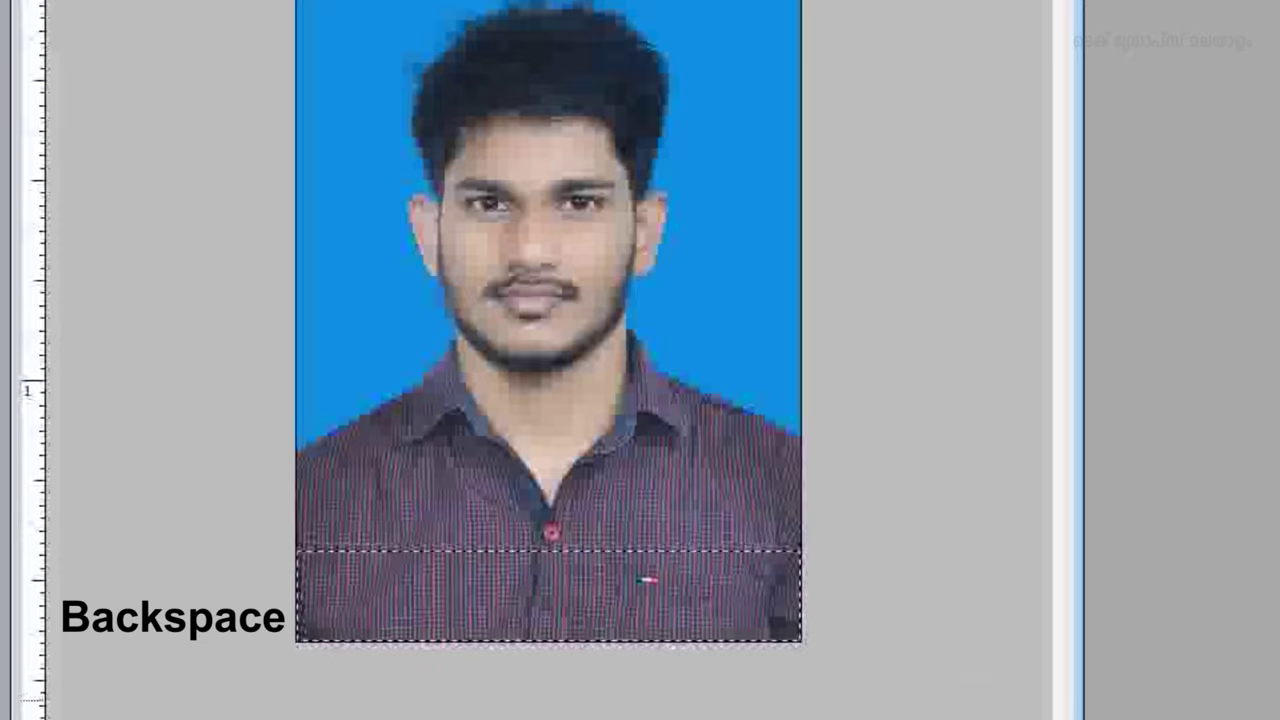
pyautogui.press('Return')
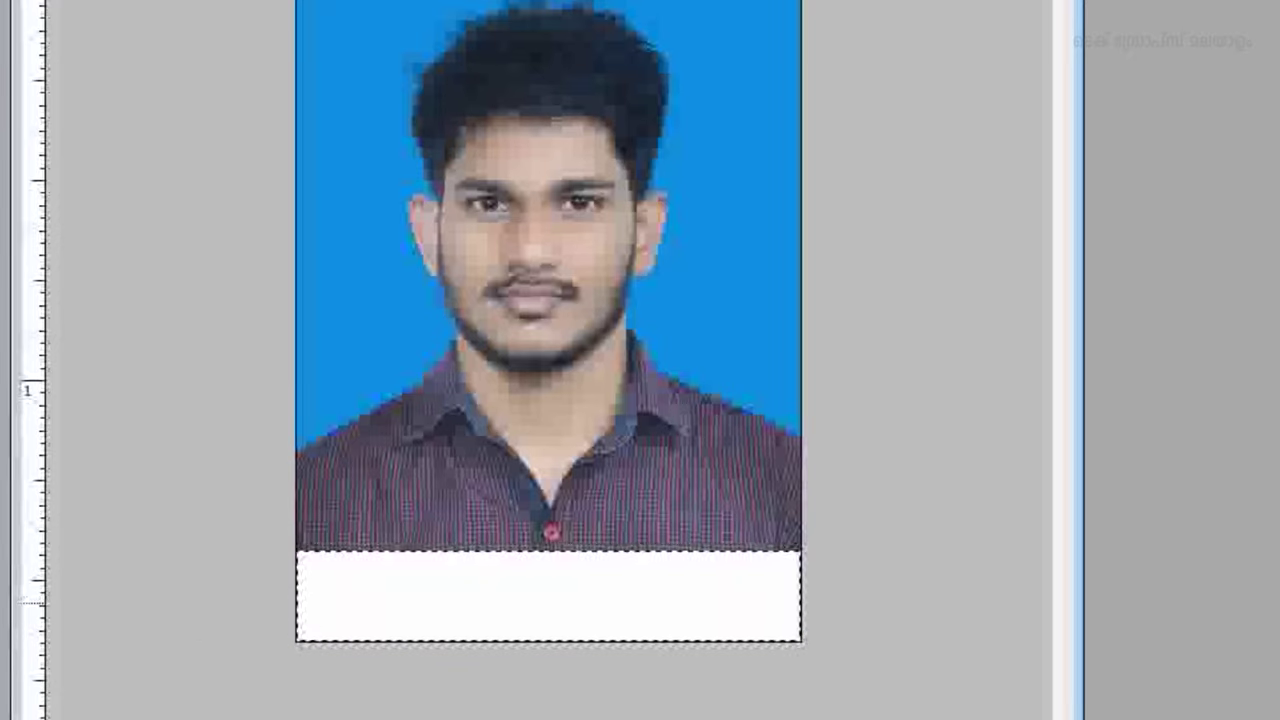
pyautogui.hotkey('ctrl', 'd')
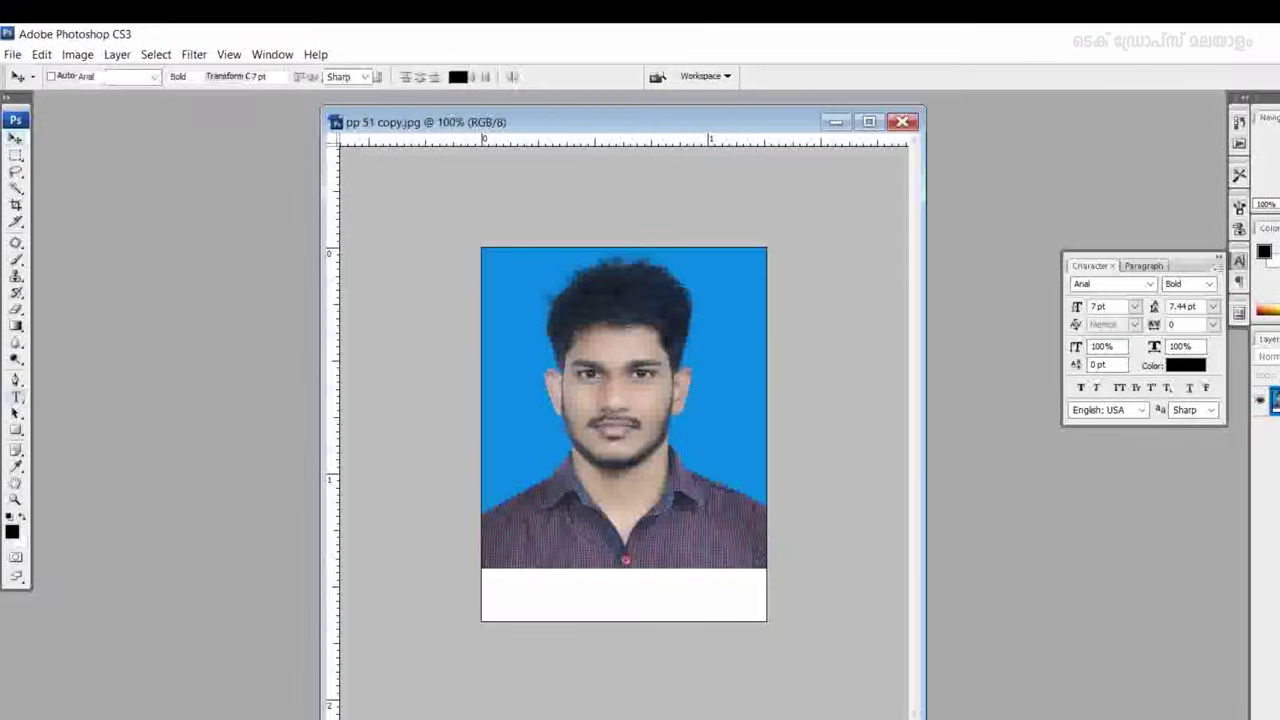
# Add a text box on the white strip with the candidate's name and 22-11-2019 on two lines.
pyautogui.press('t')
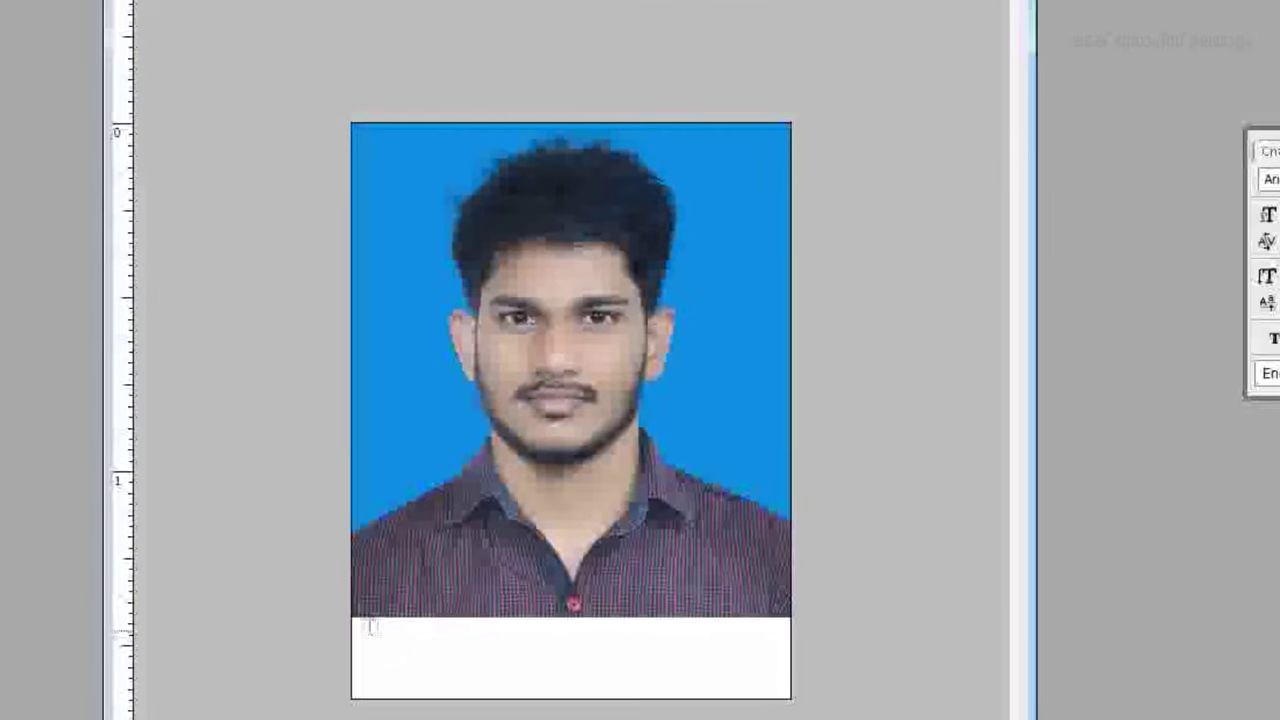
pyautogui.moveTo(367, 627); pyautogui.dragTo(789, 696)
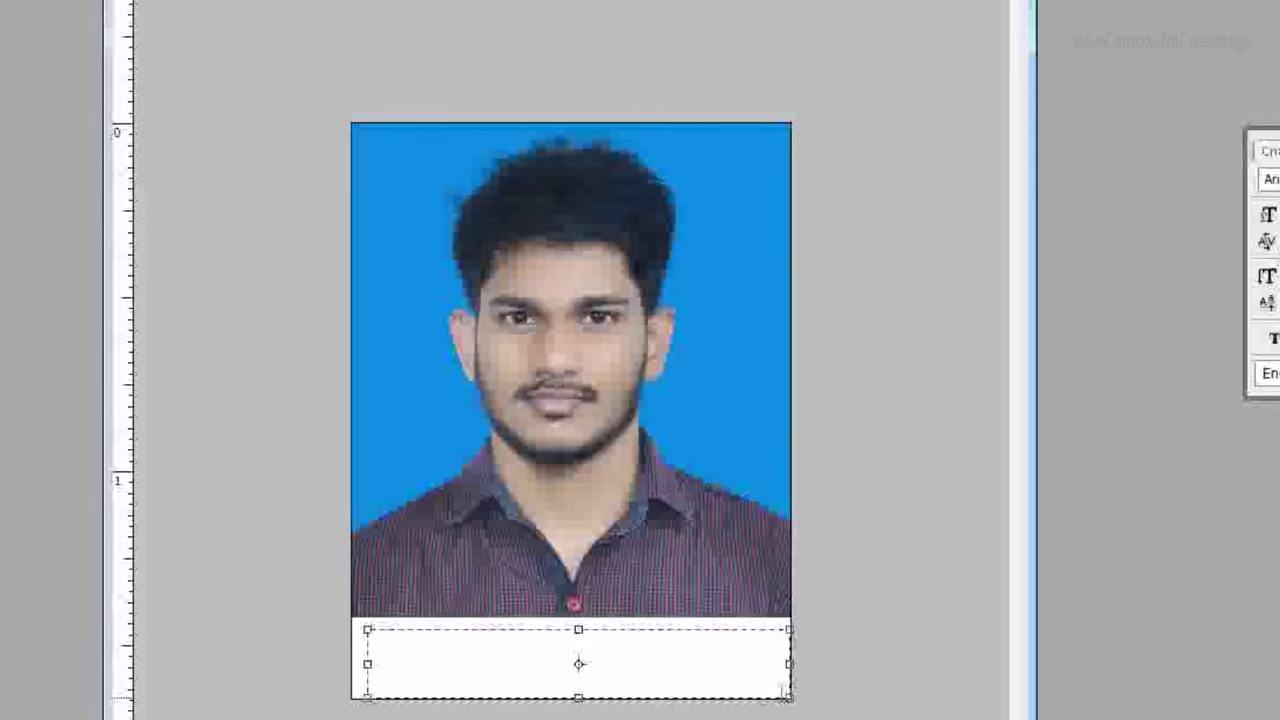
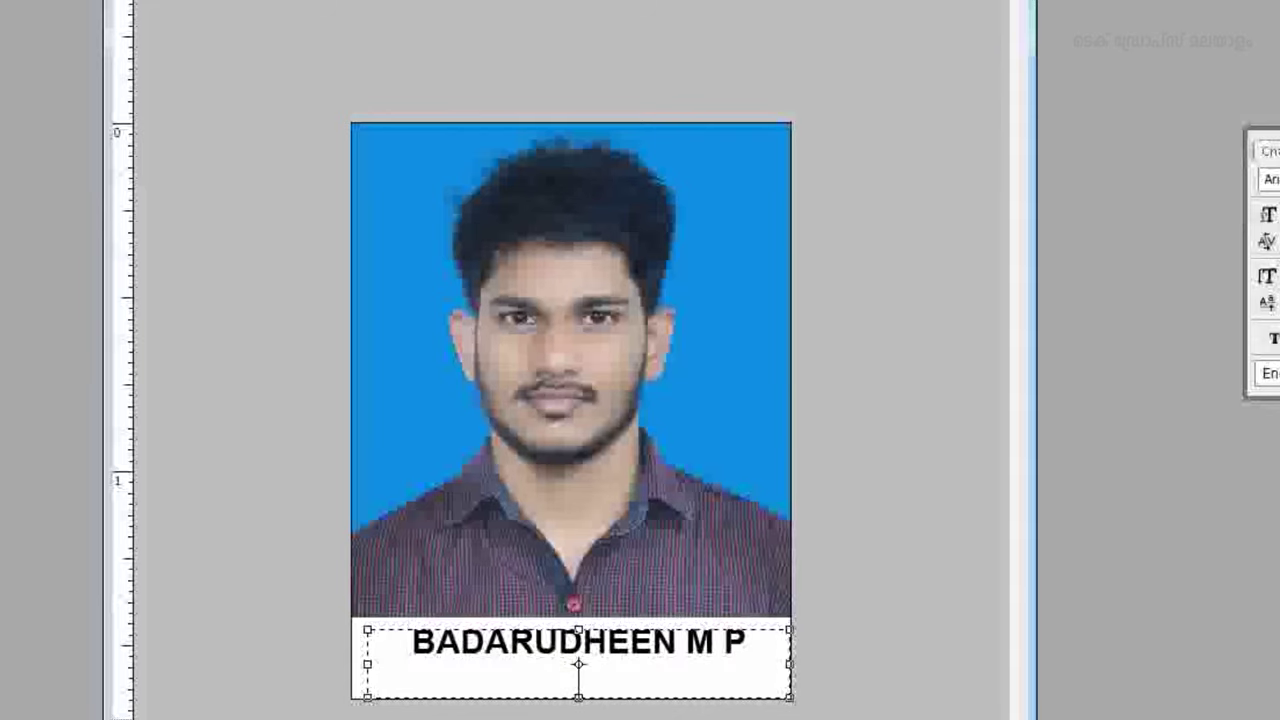
pyautogui.press('Return')
pyautogui.write('22-11-2019')
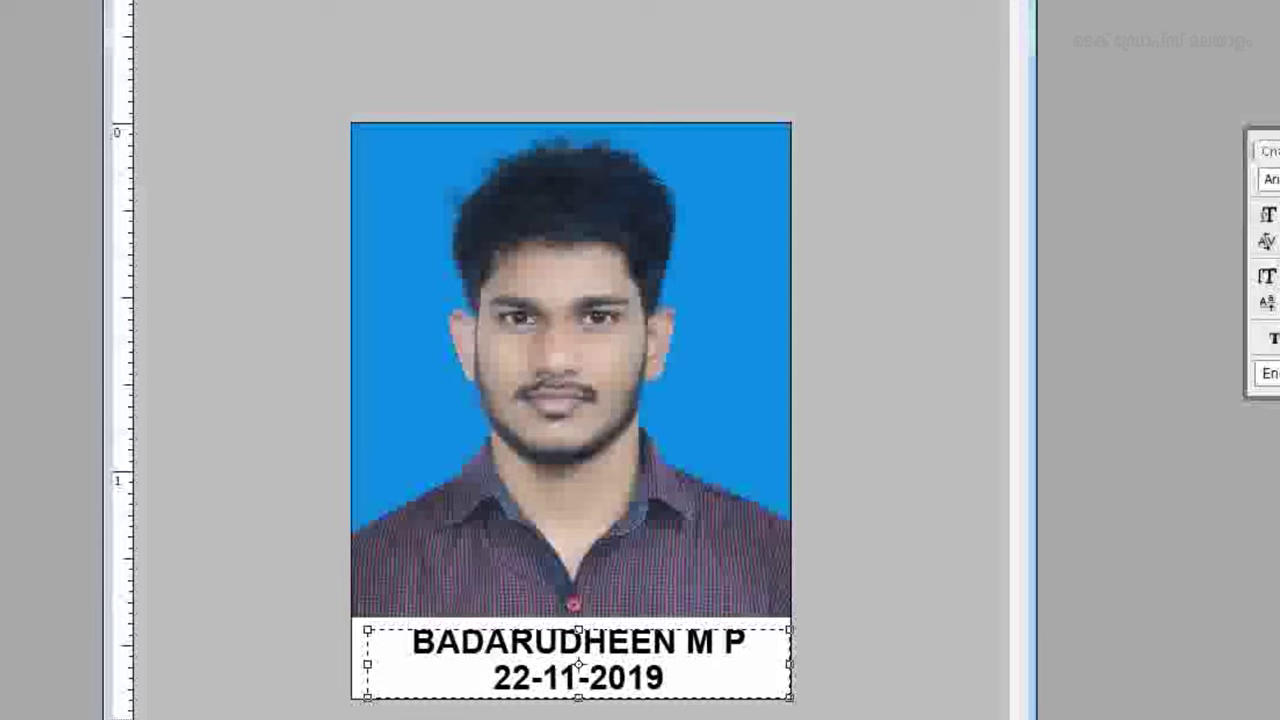
pyautogui.hotkey('ctrl', 'Return')
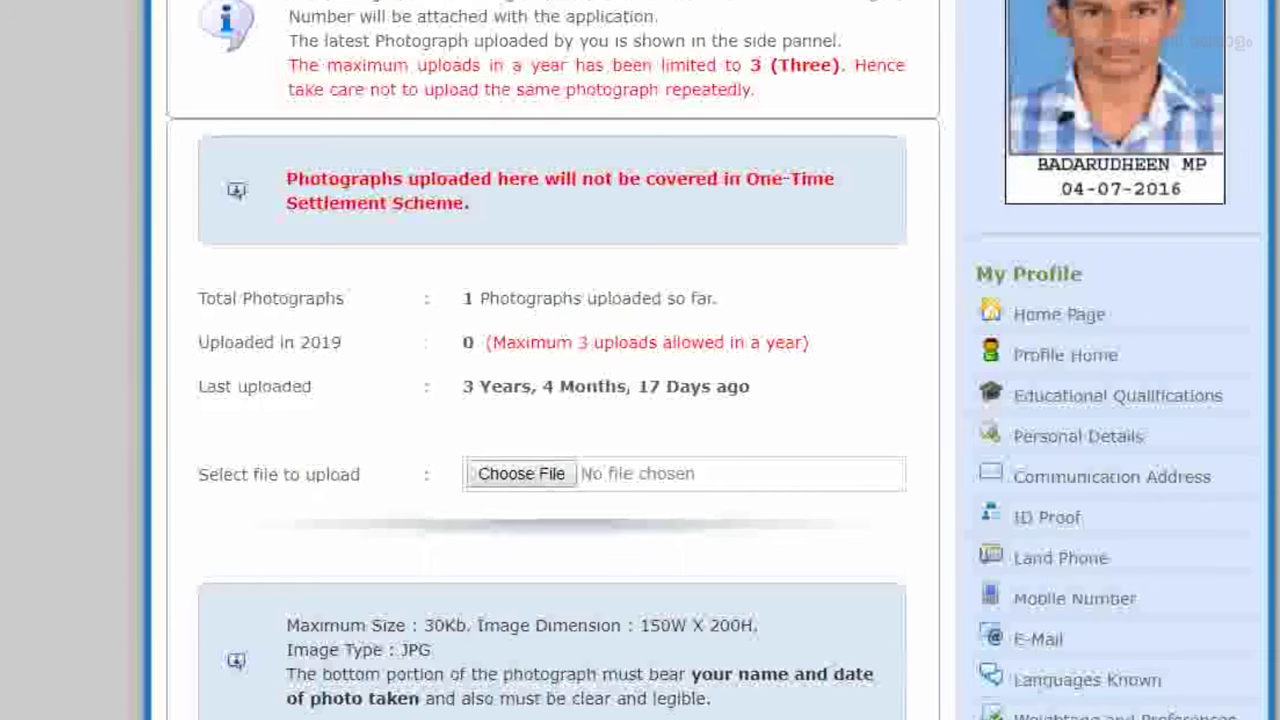
pyautogui.moveTo(640, 625); pyautogui.dragTo(758, 625)
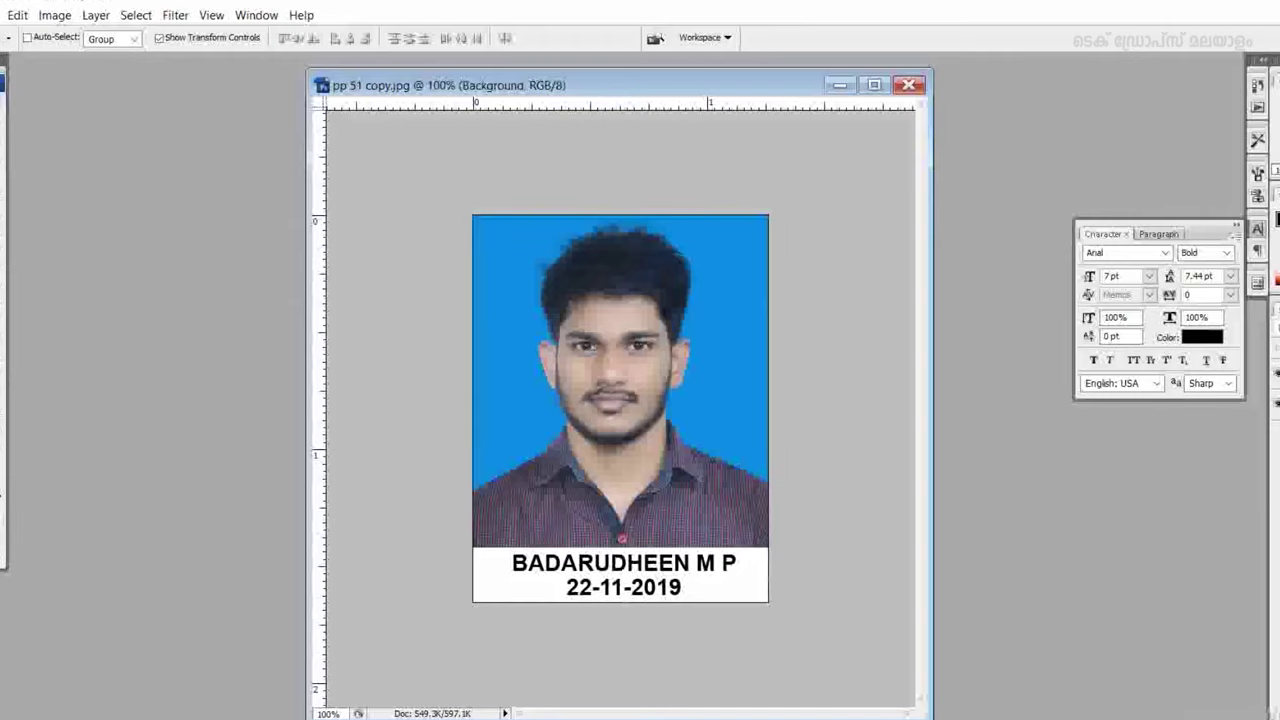
# Set Image Size to 150 × 200 pixels with Constrain Proportions off, then zoom in.
pyautogui.rightClick(635, 90)
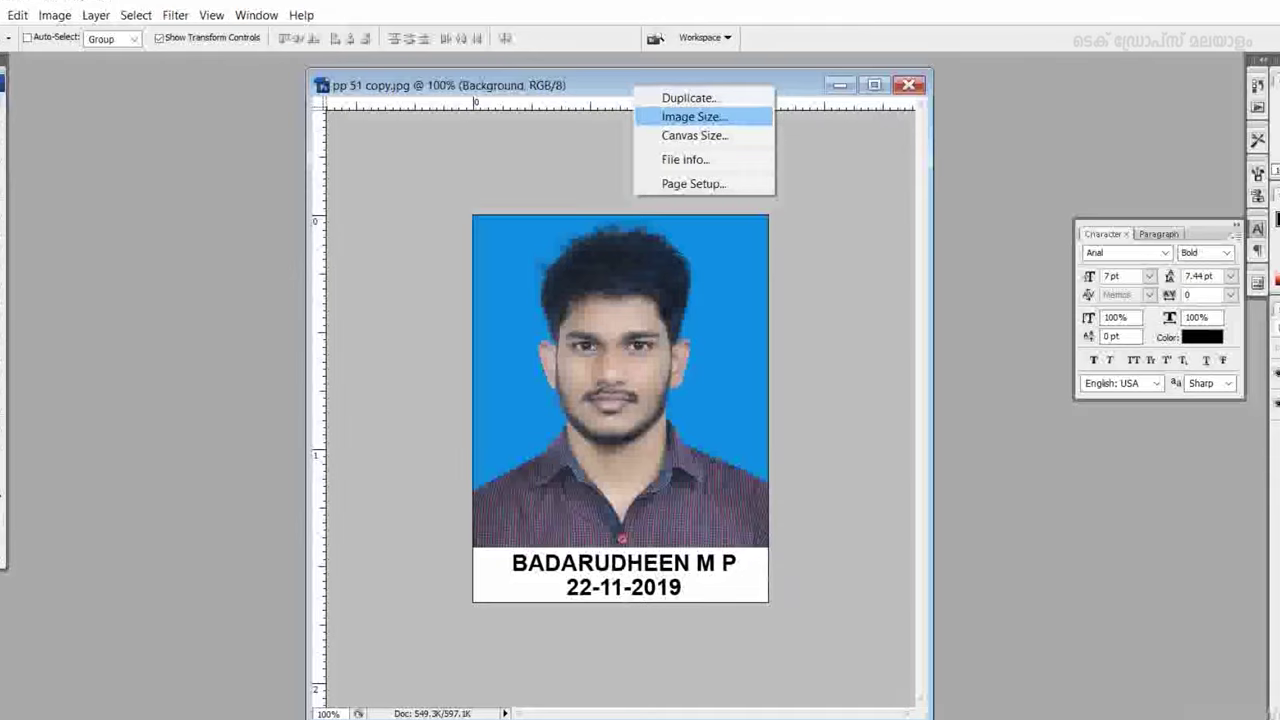
pyautogui.click(694, 116)
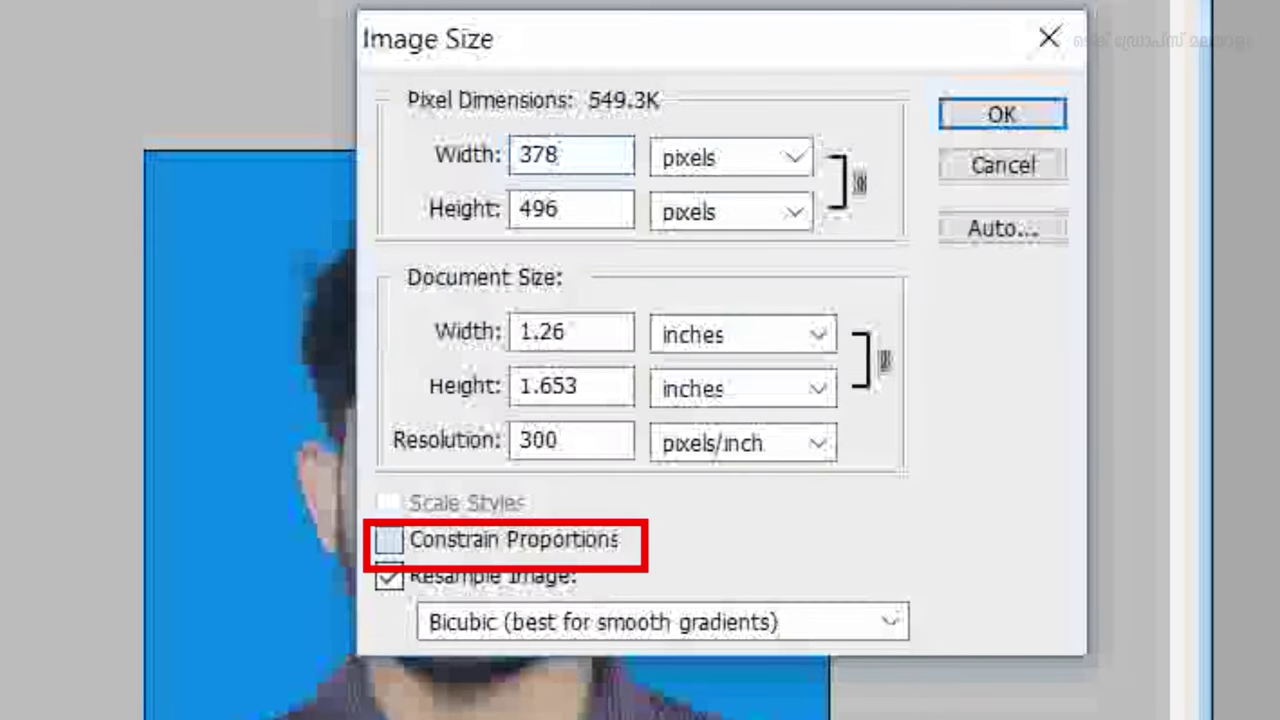
pyautogui.hotkey('alt', 'c')
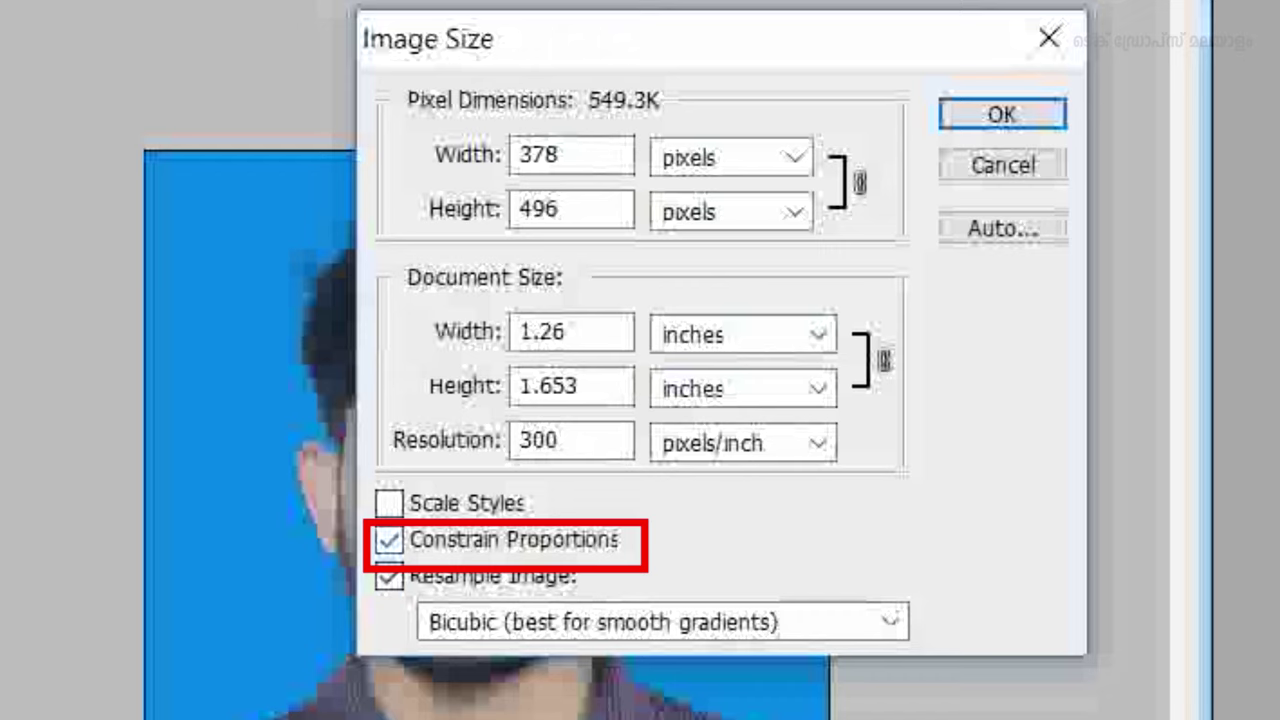
pyautogui.hotkey('alt', 'c')
pyautogui.hotkey('alt', 'w')
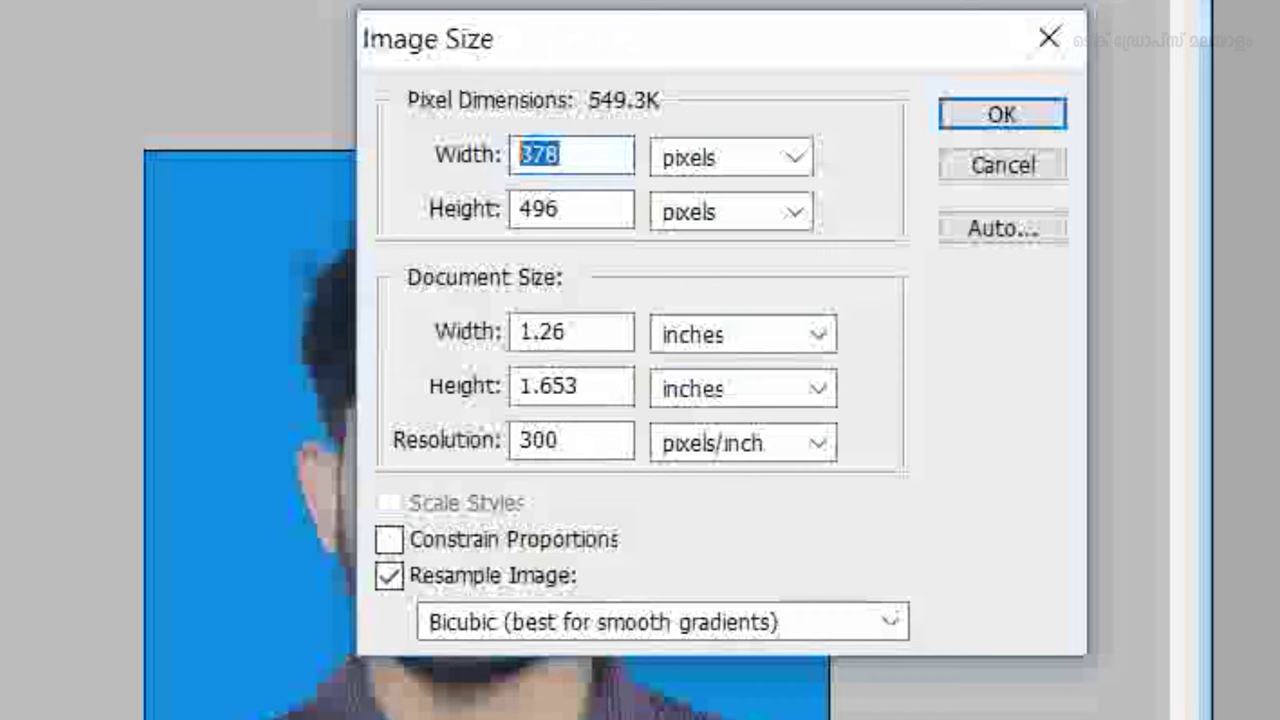
pyautogui.write('150')
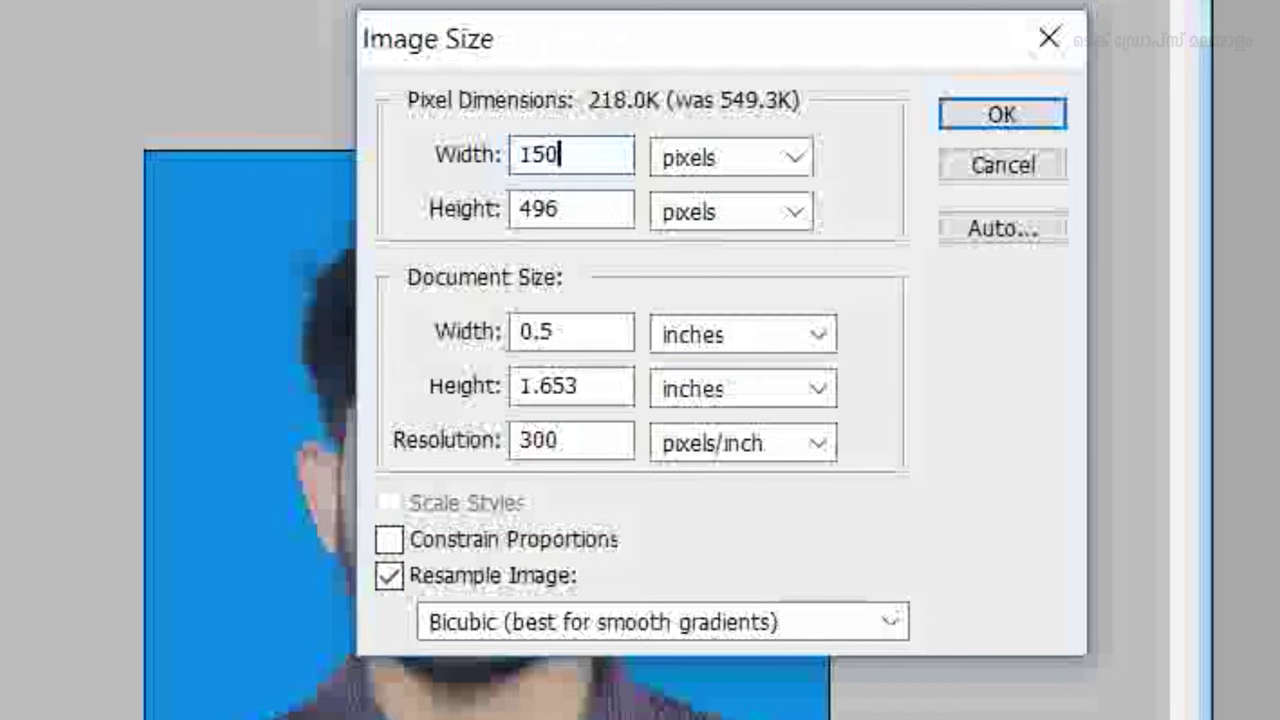
pyautogui.press('Tab')
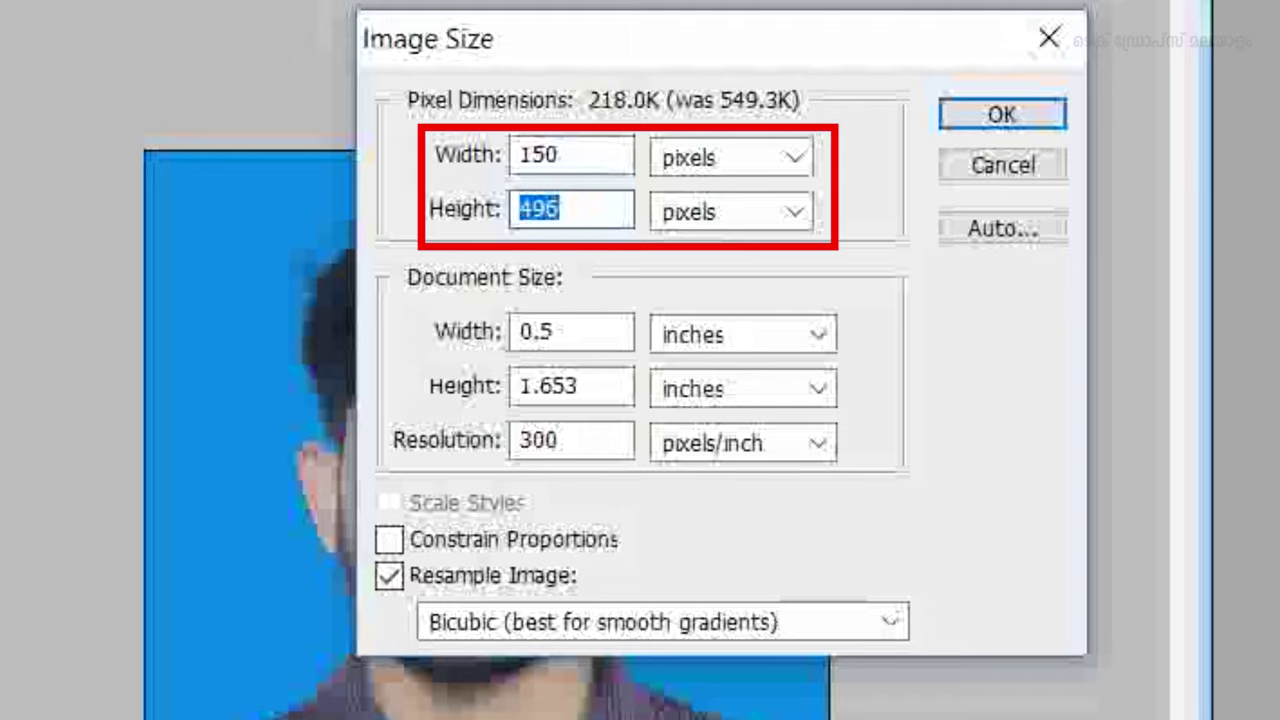
pyautogui.write('200')
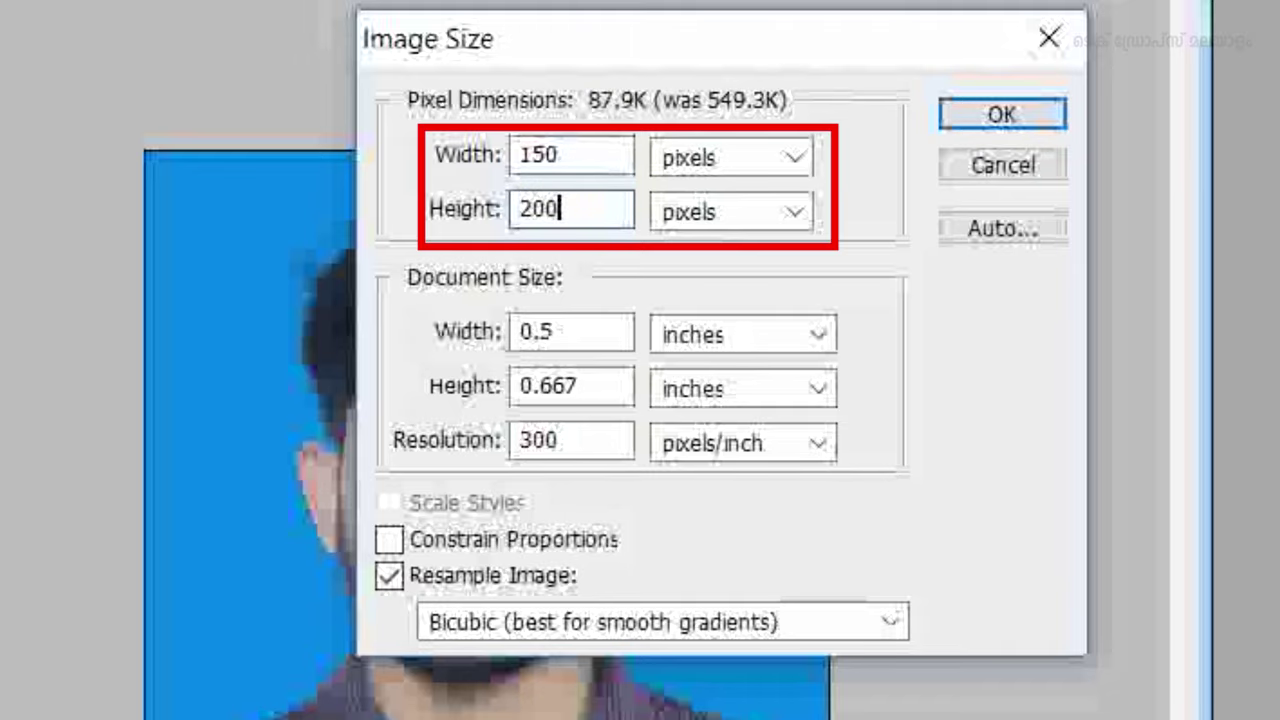
pyautogui.press('Return')
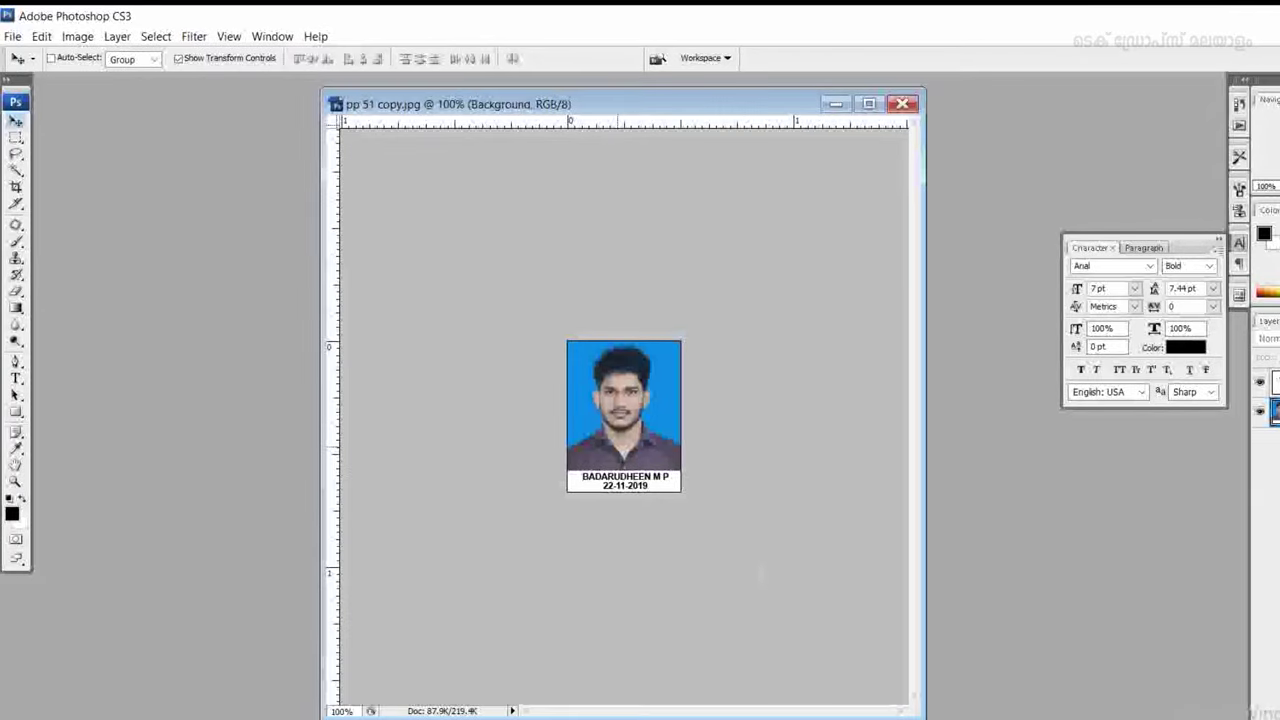
pyautogui.hotkey('ctrl', '+')
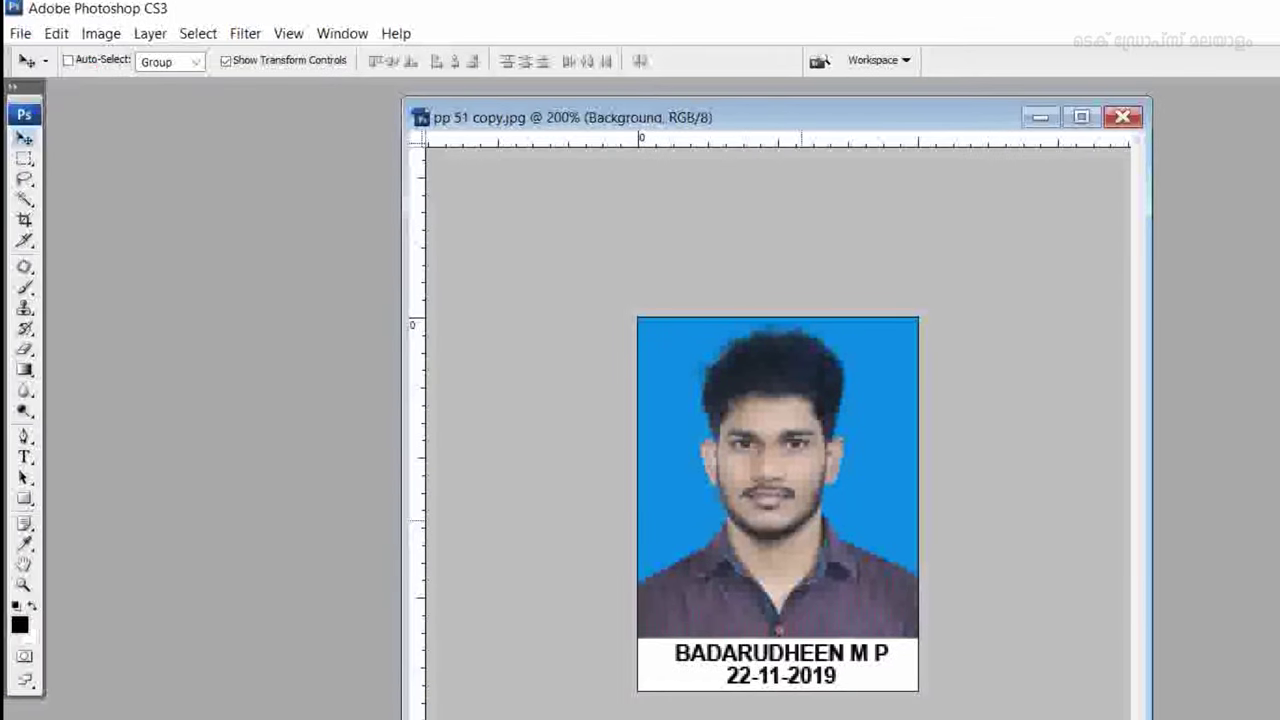
# Open File > Save for Web & Devices and adjust the JPEG Quality setting to 100.
pyautogui.click(20, 33)
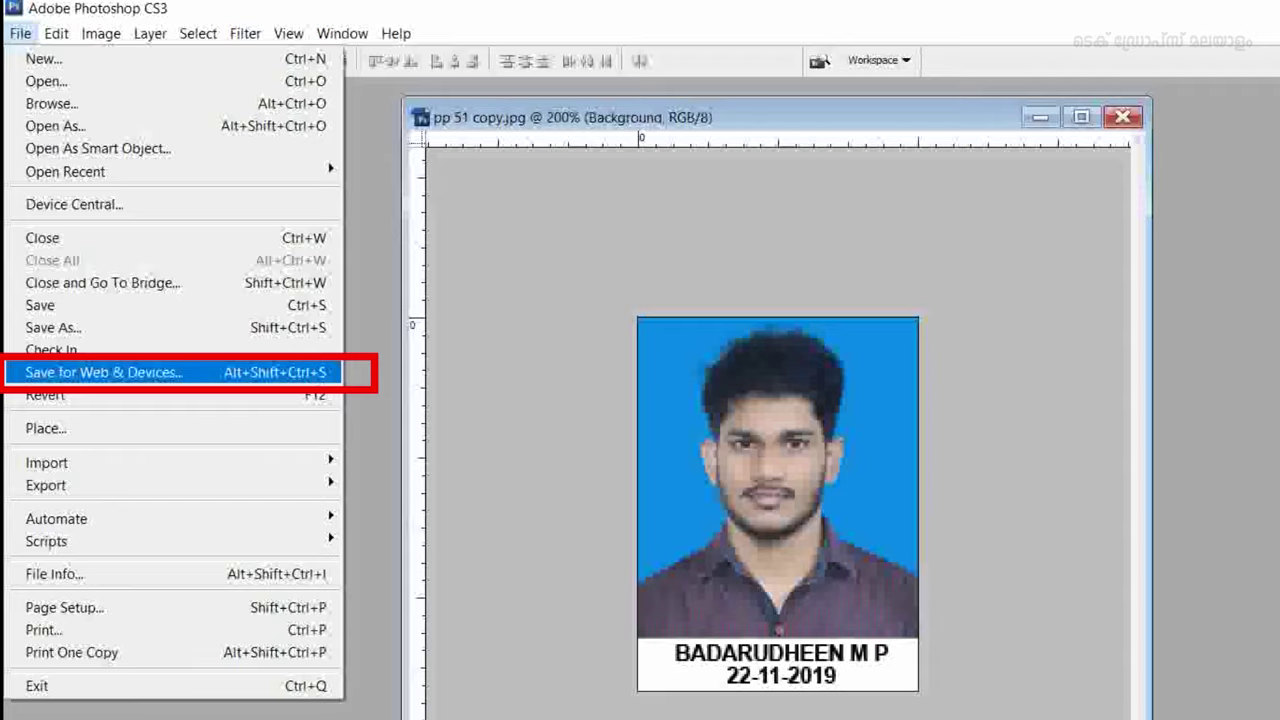
pyautogui.press('Return')
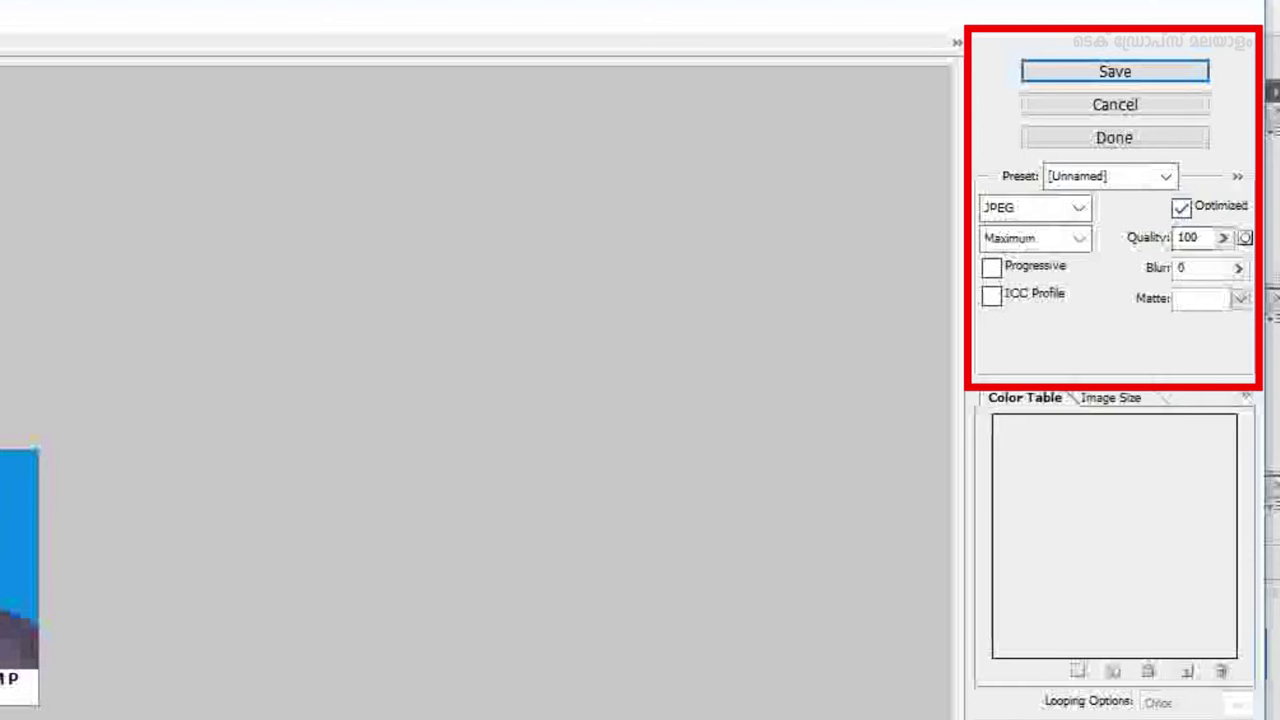
pyautogui.click(1223, 237)
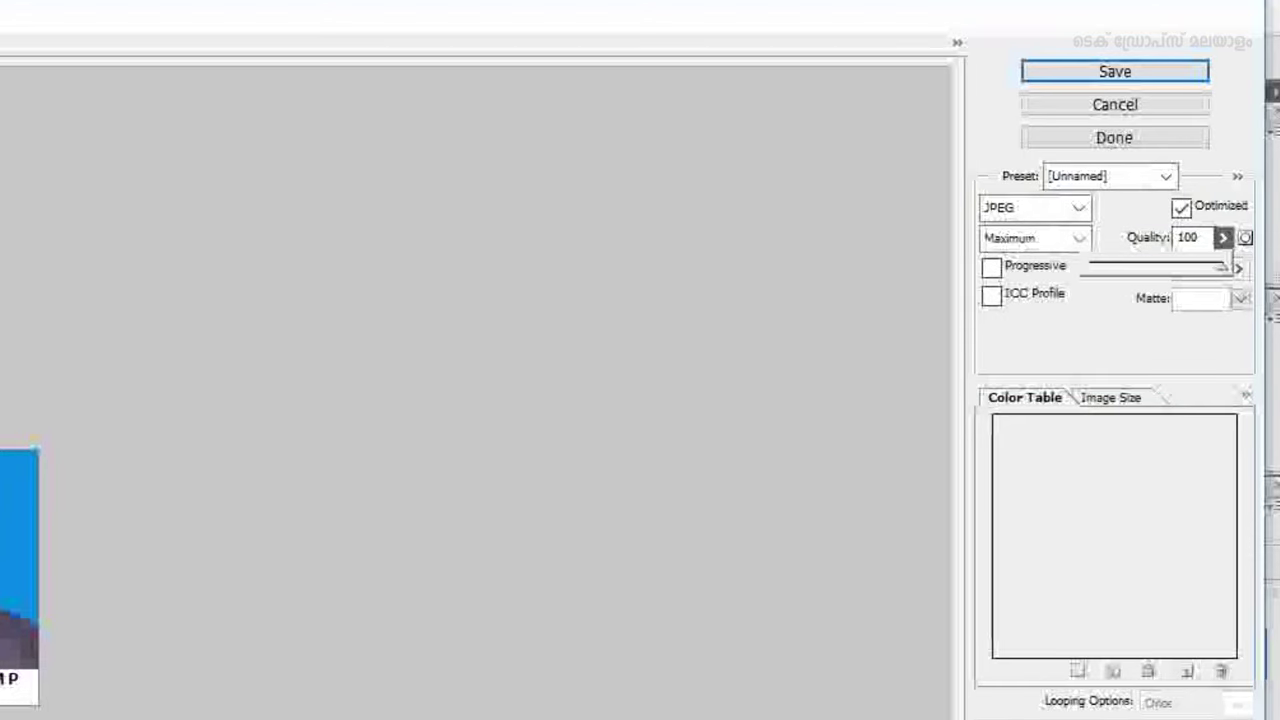
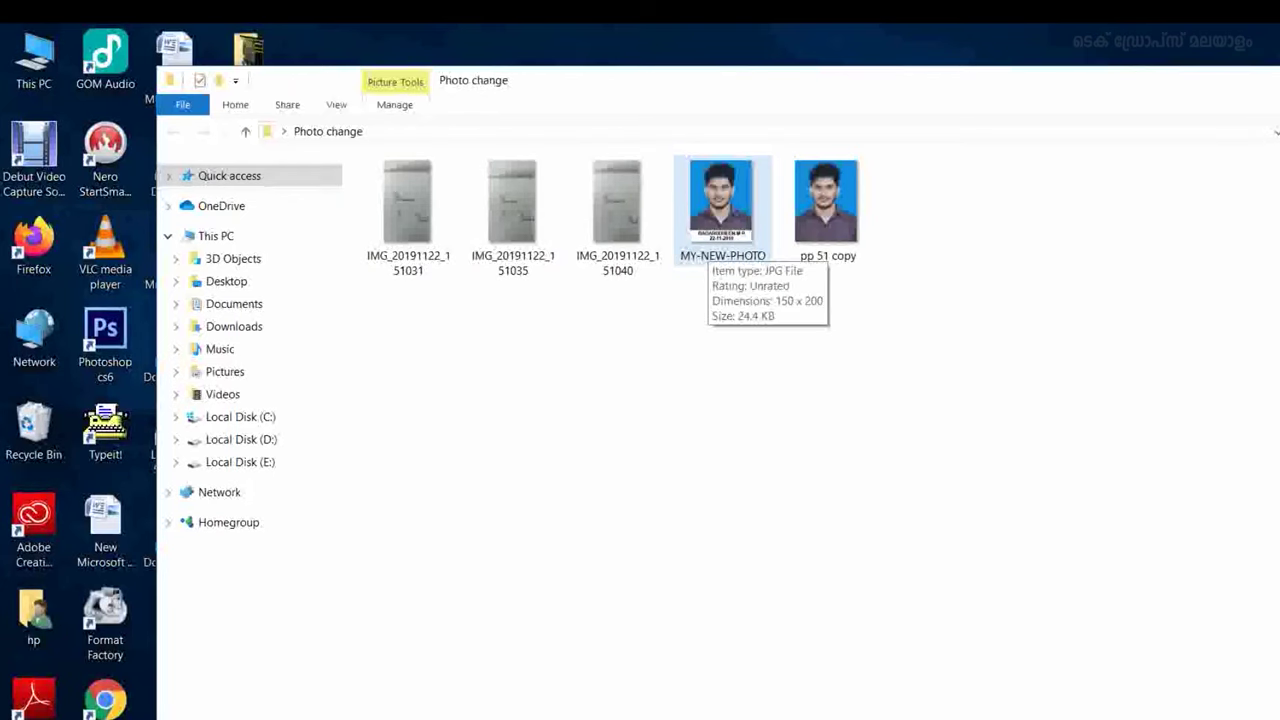
# Check the Properties of MY-NEW-PHOTO to confirm its 24.4 KB size and 150 × 200 dimensions.
pyautogui.rightClick(740, 250)
pyautogui.press('r')
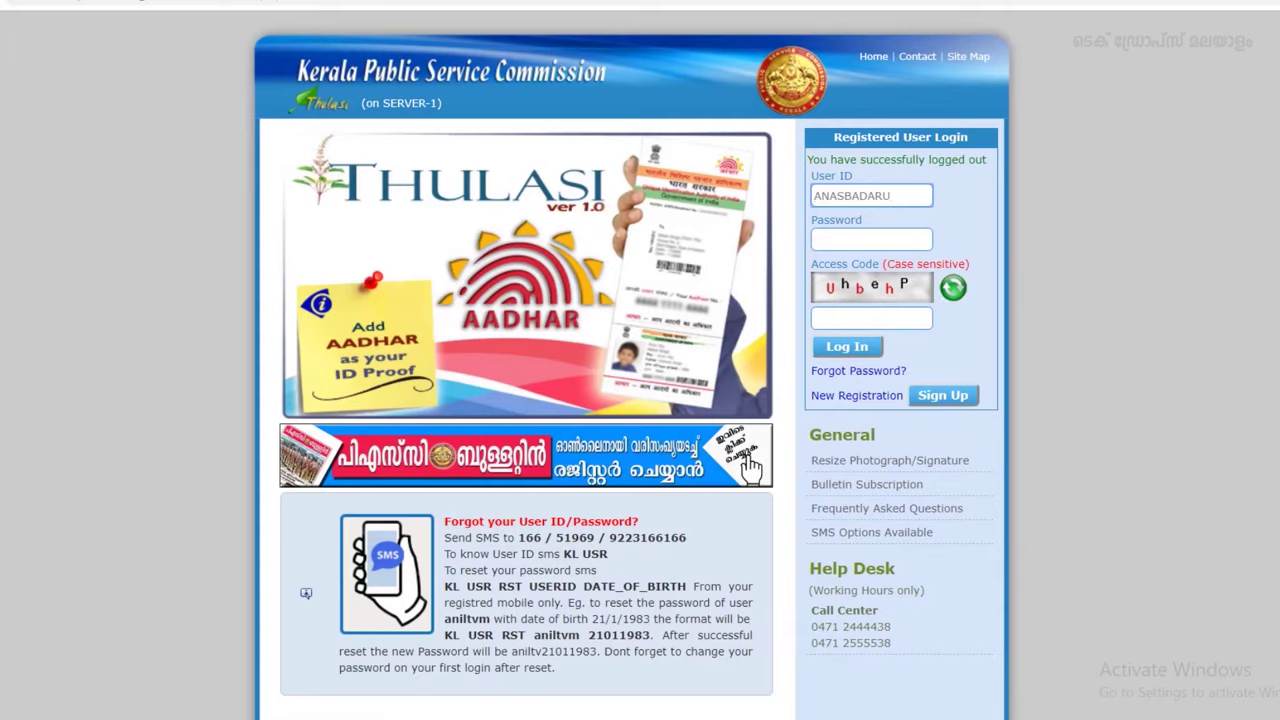
# Log in with the account password and choose MY-NEW-PHOTO for the profile photo upload.
pyautogui.press('Tab')
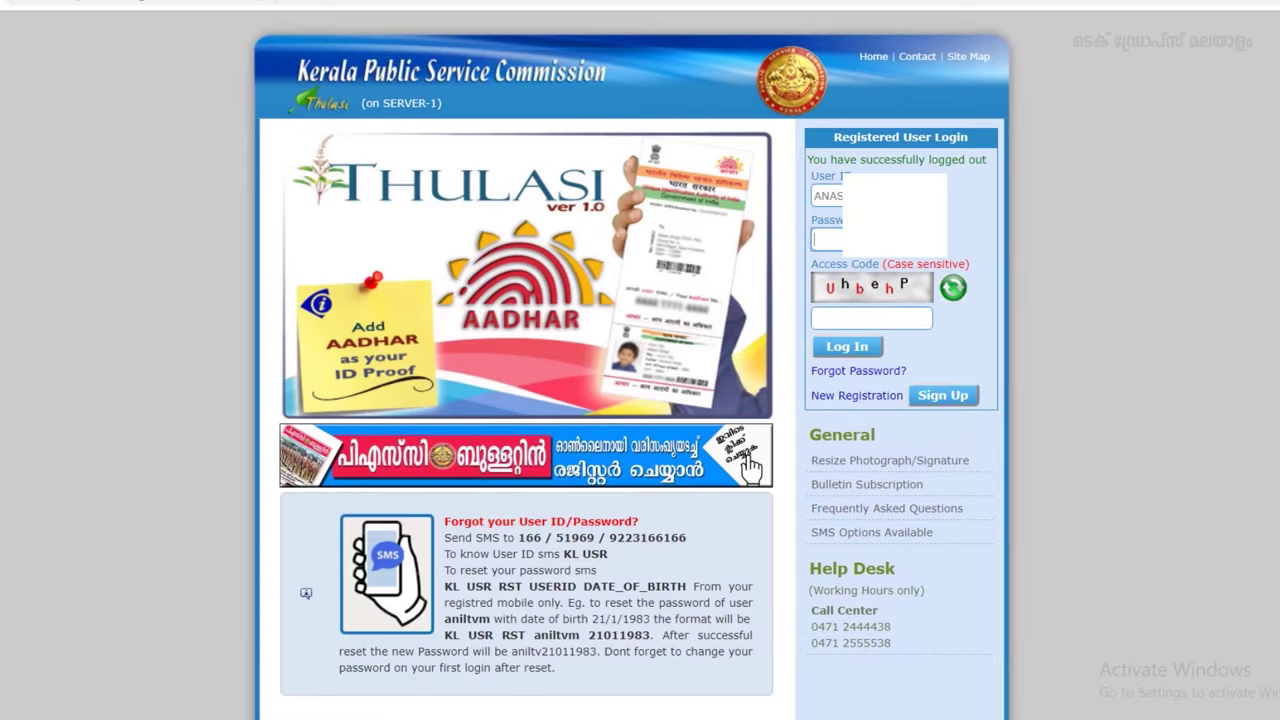
pyautogui.write('****')
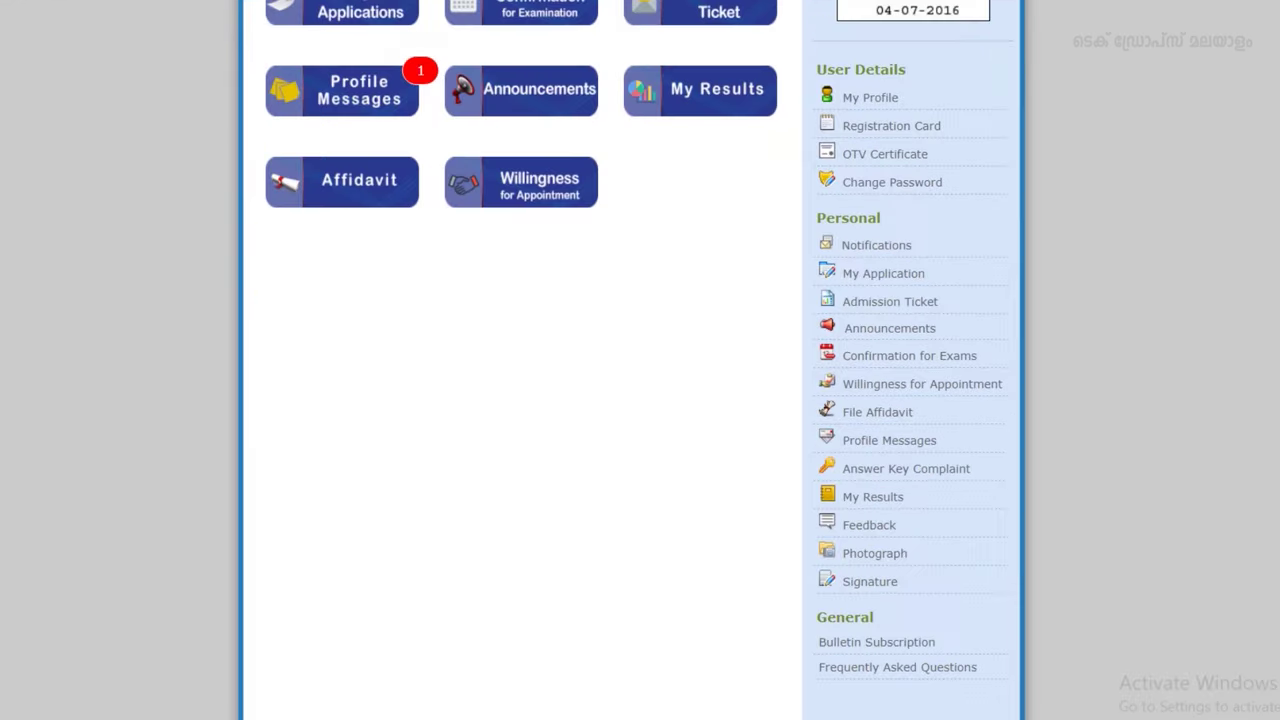
pyautogui.scroll(3, 630, 400)
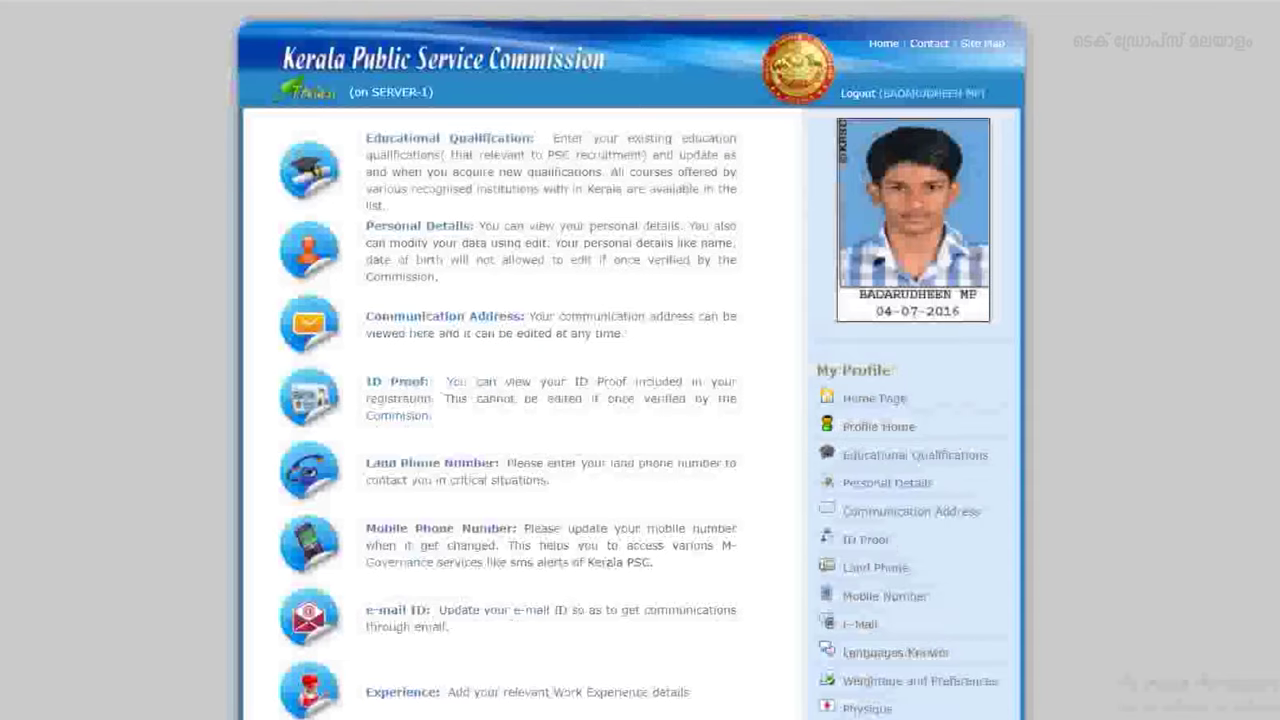
pyautogui.scroll(-5, 640, 360)
pyautogui.scroll(-2, 630, 360)
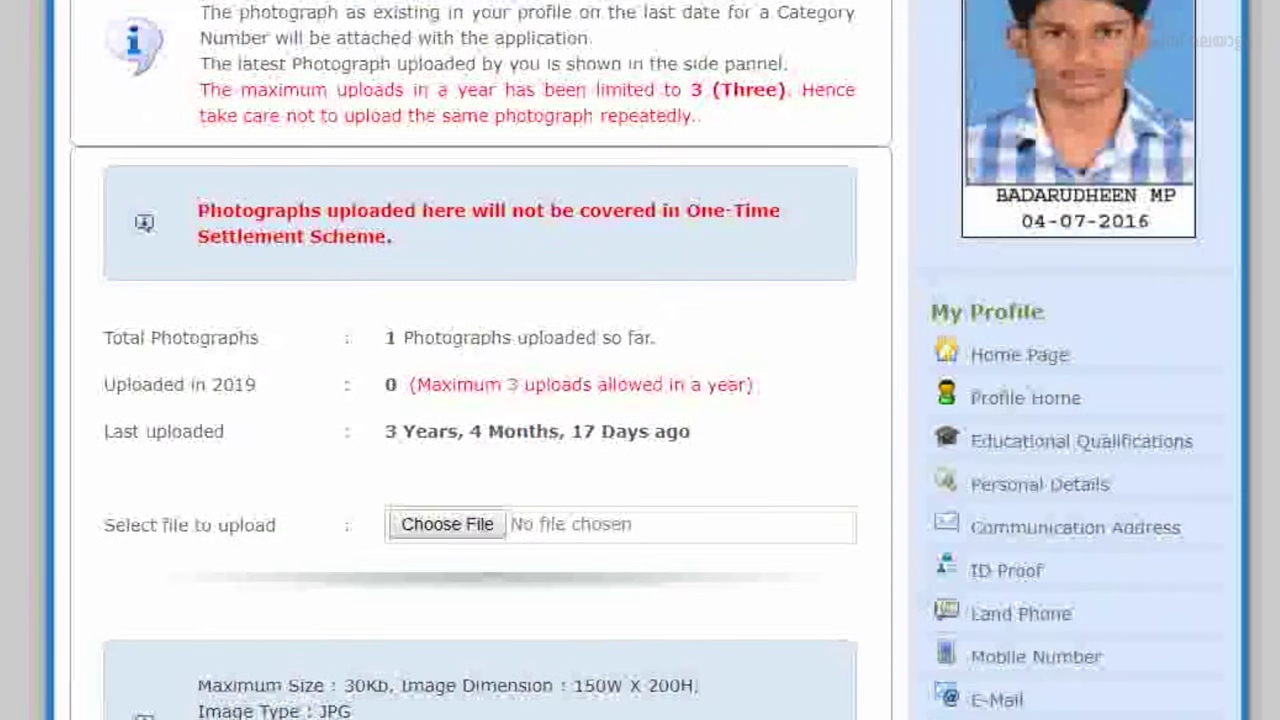
pyautogui.click(447, 524)
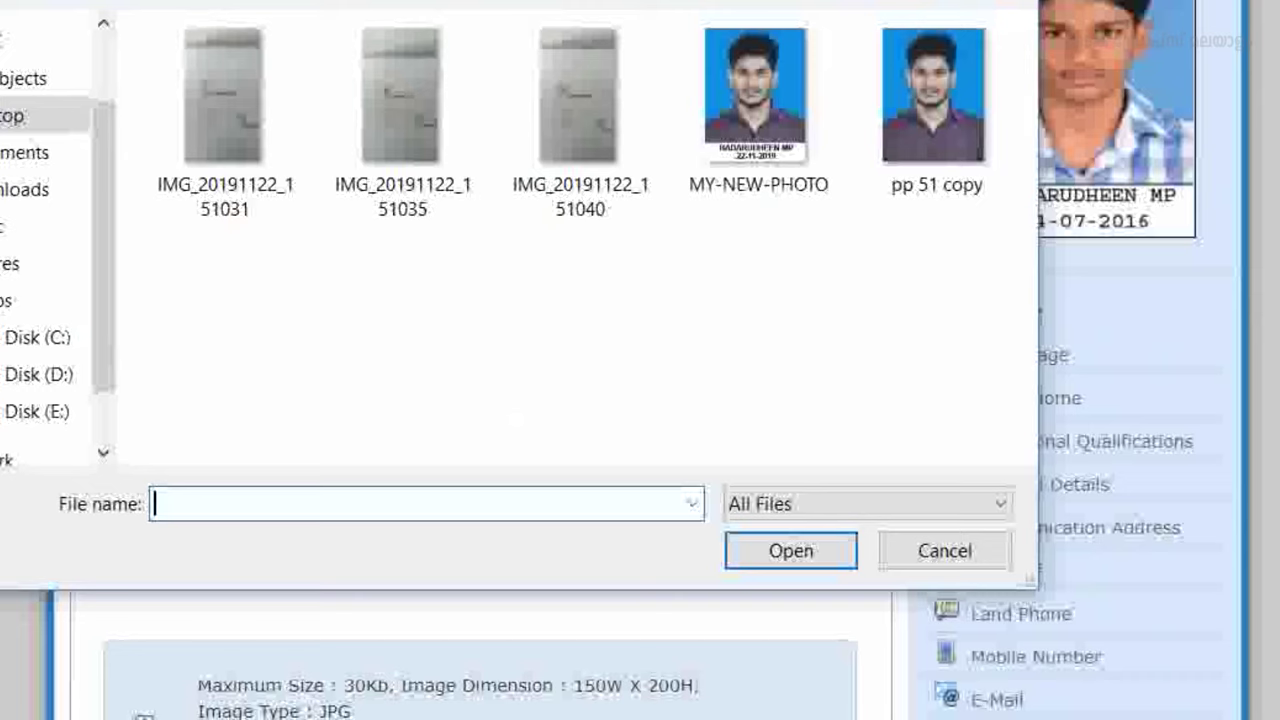
pyautogui.click(755, 95)
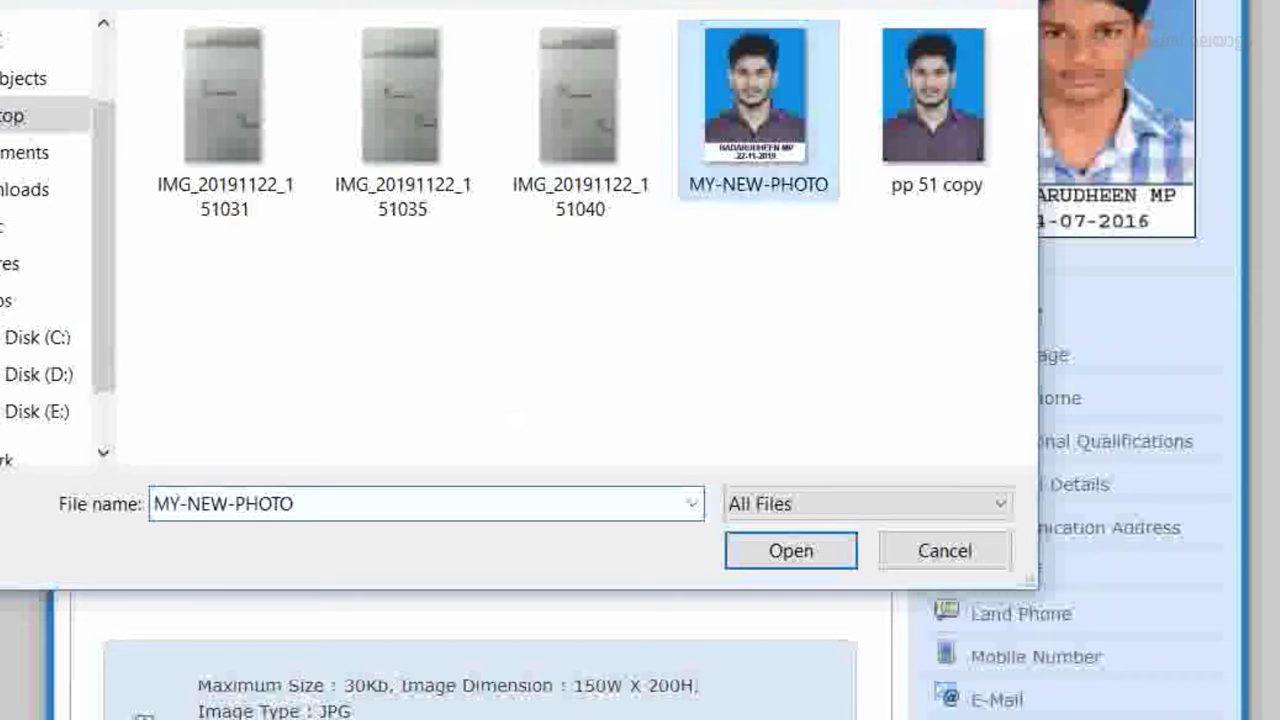
pyautogui.doubleClick(755, 95)
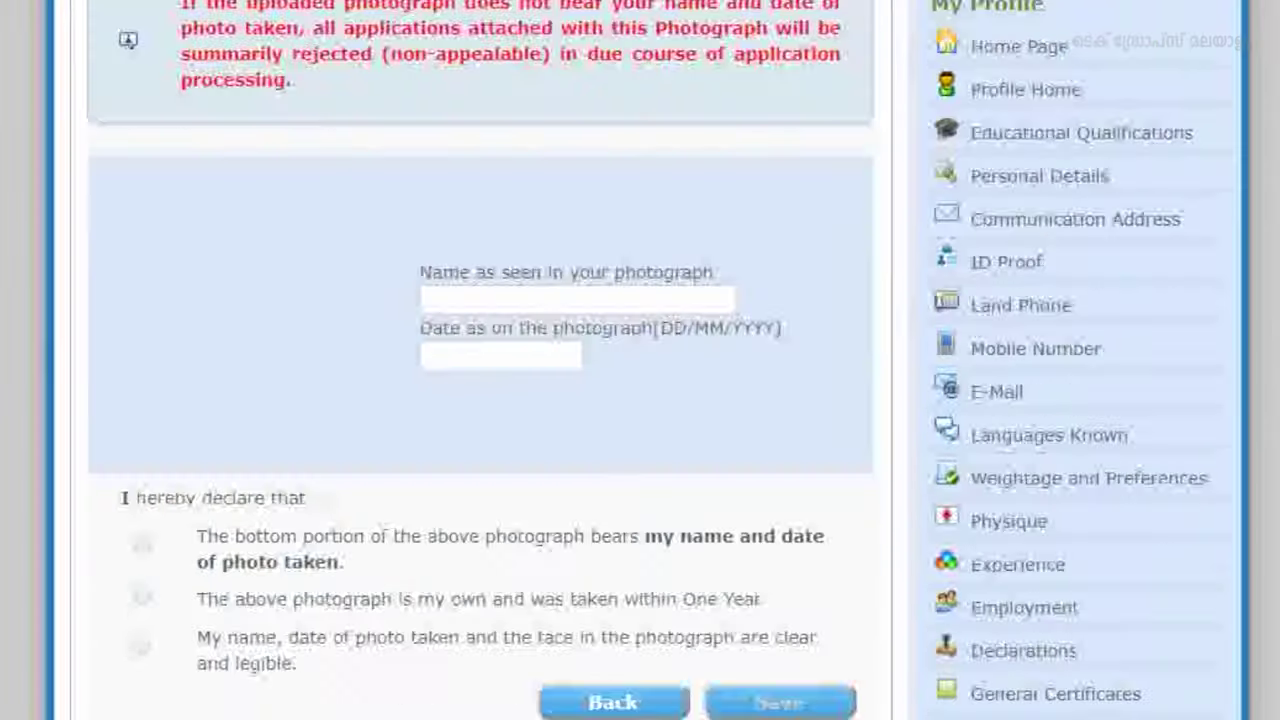
# Enter the name shown on the photo and the photo date 22/11/2019.
pyautogui.click(578, 299)
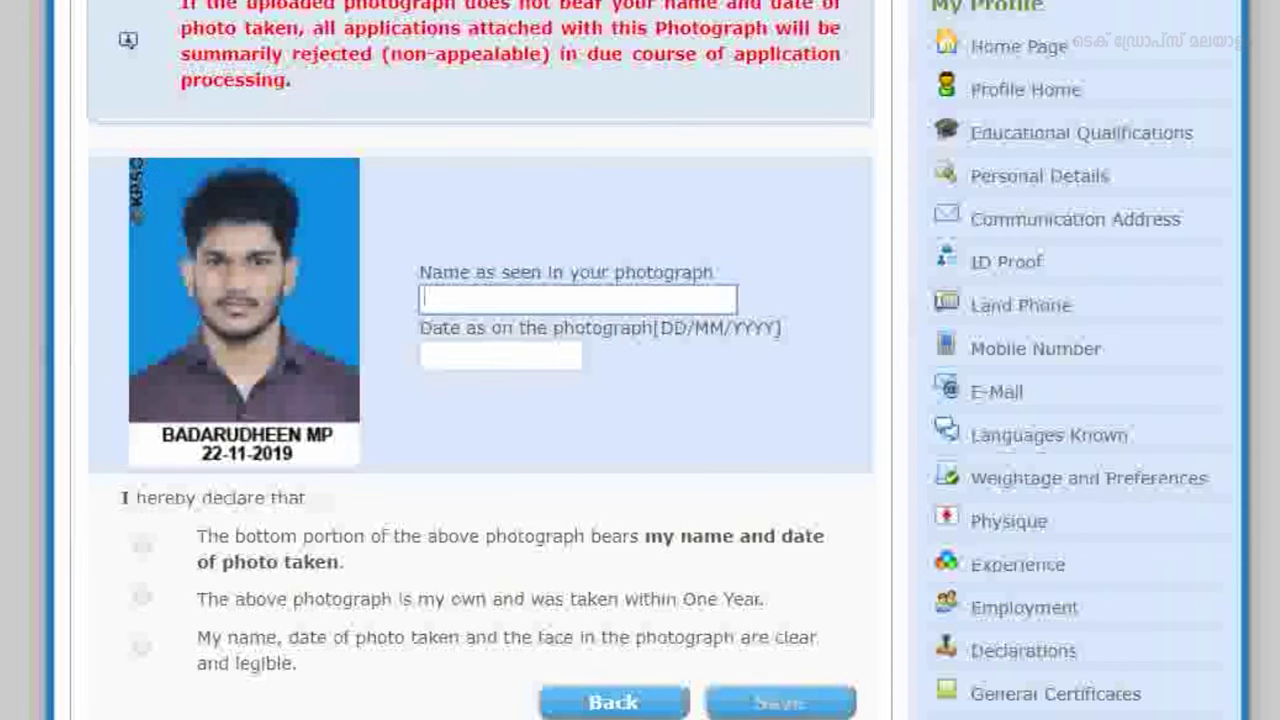
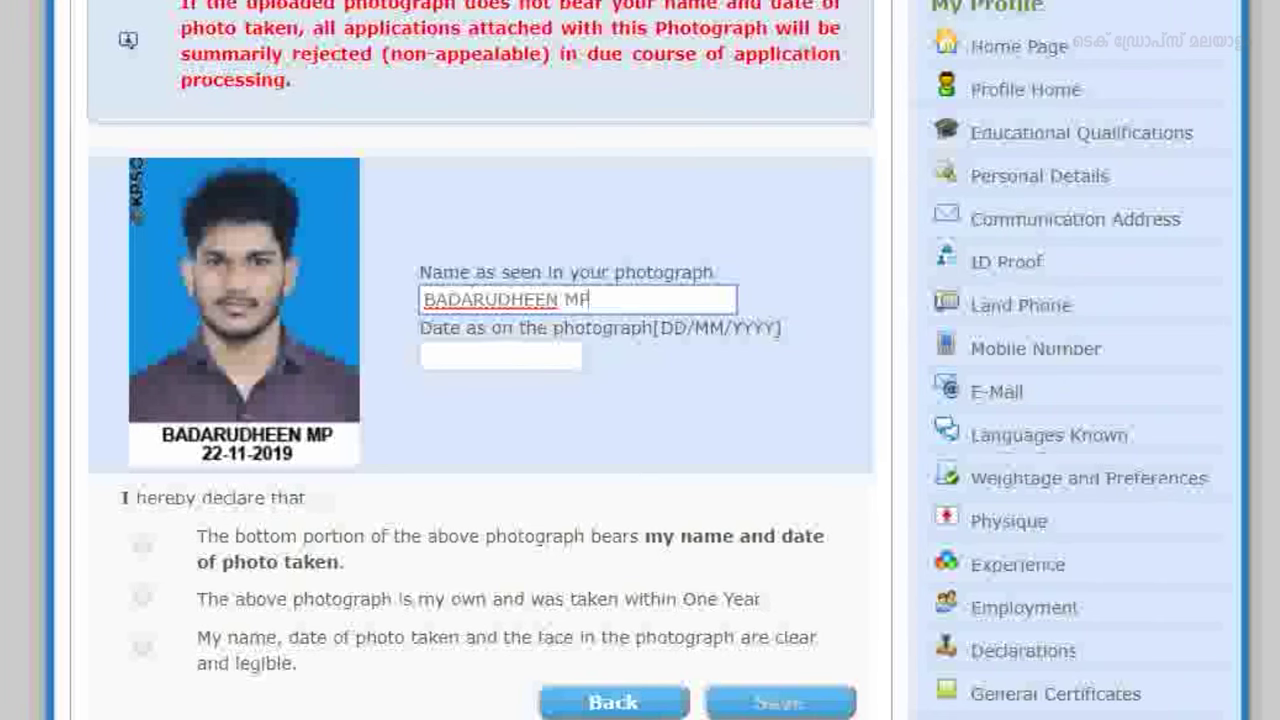
pyautogui.click(500, 356)
pyautogui.write('22/11/2019')
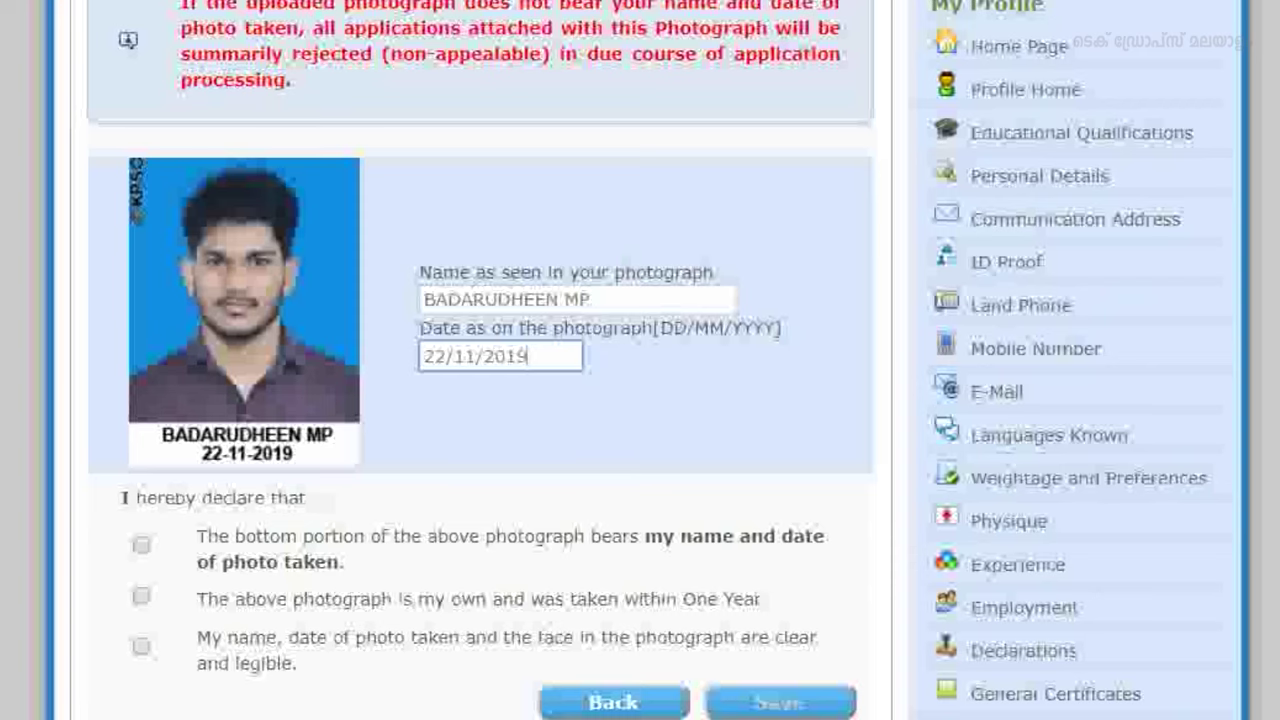
# Tick all three photo declarations and save the new profile photograph.
pyautogui.click(141, 544)
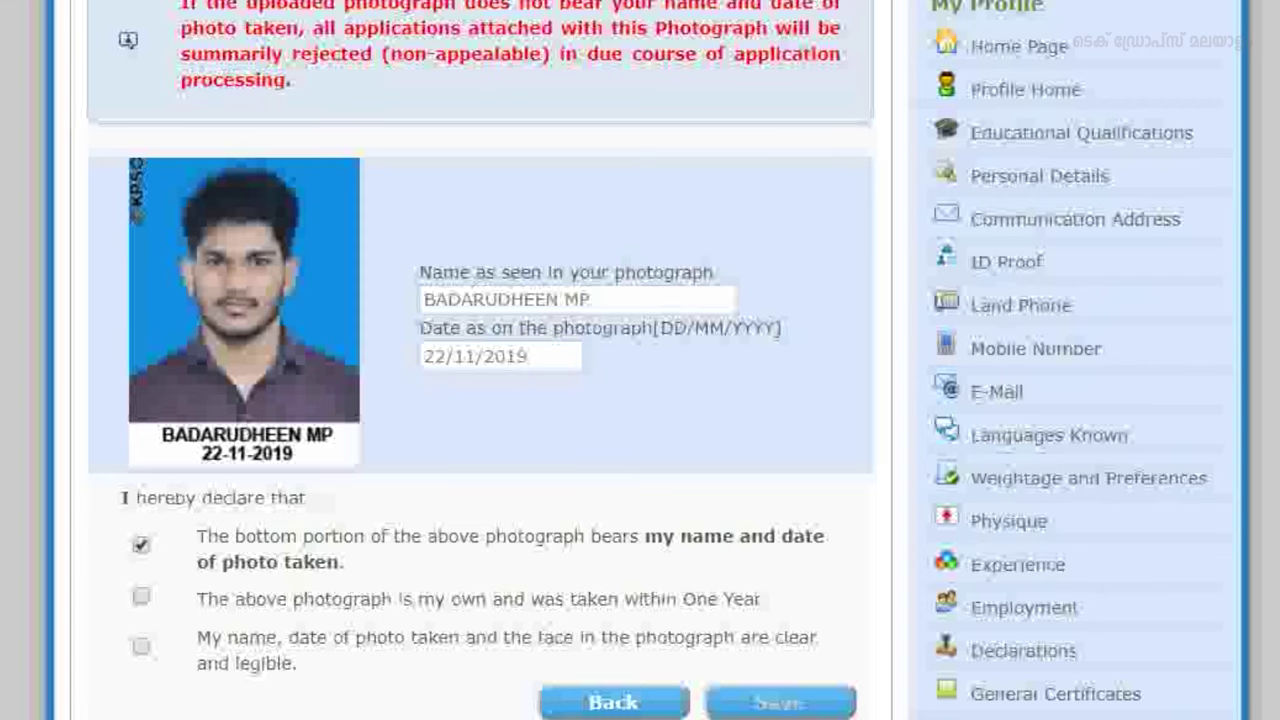
pyautogui.click(141, 596)
pyautogui.click(141, 646)
pyautogui.click(780, 702)
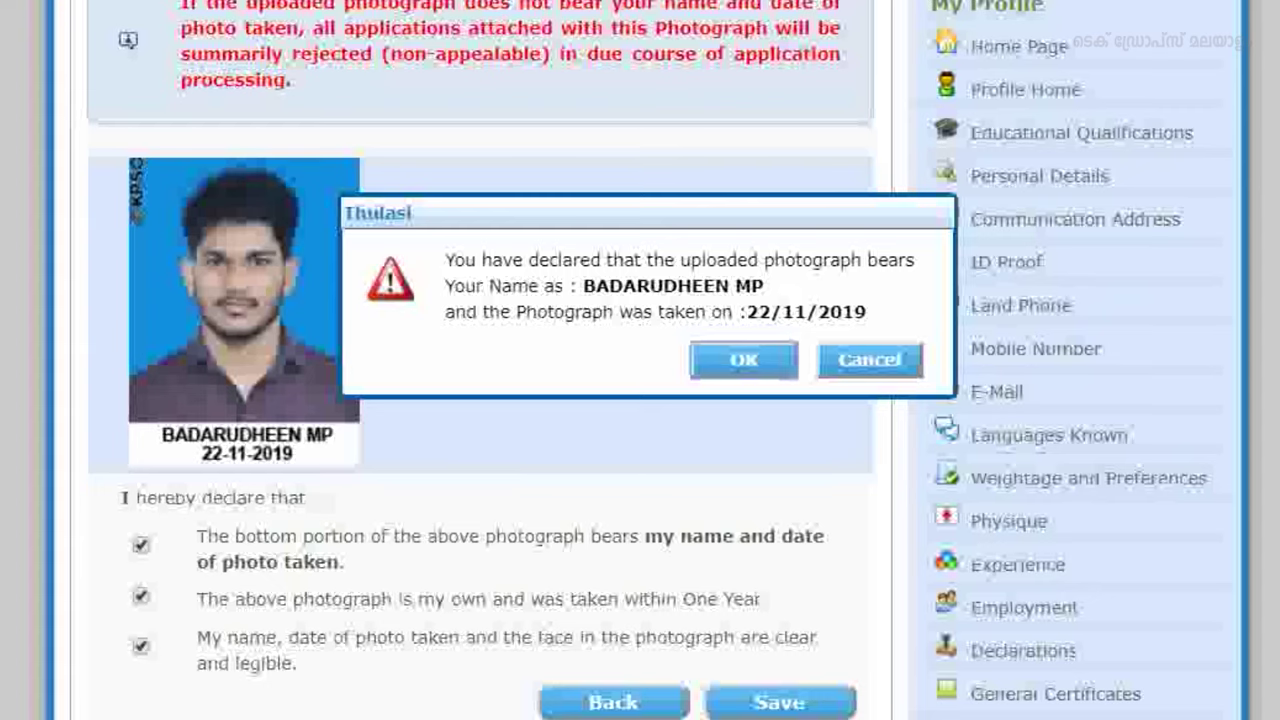
# Confirm the saved photo and scroll to Change Signature's 30 Kb, 150W × 100H JPG requirements.
pyautogui.press('Return')
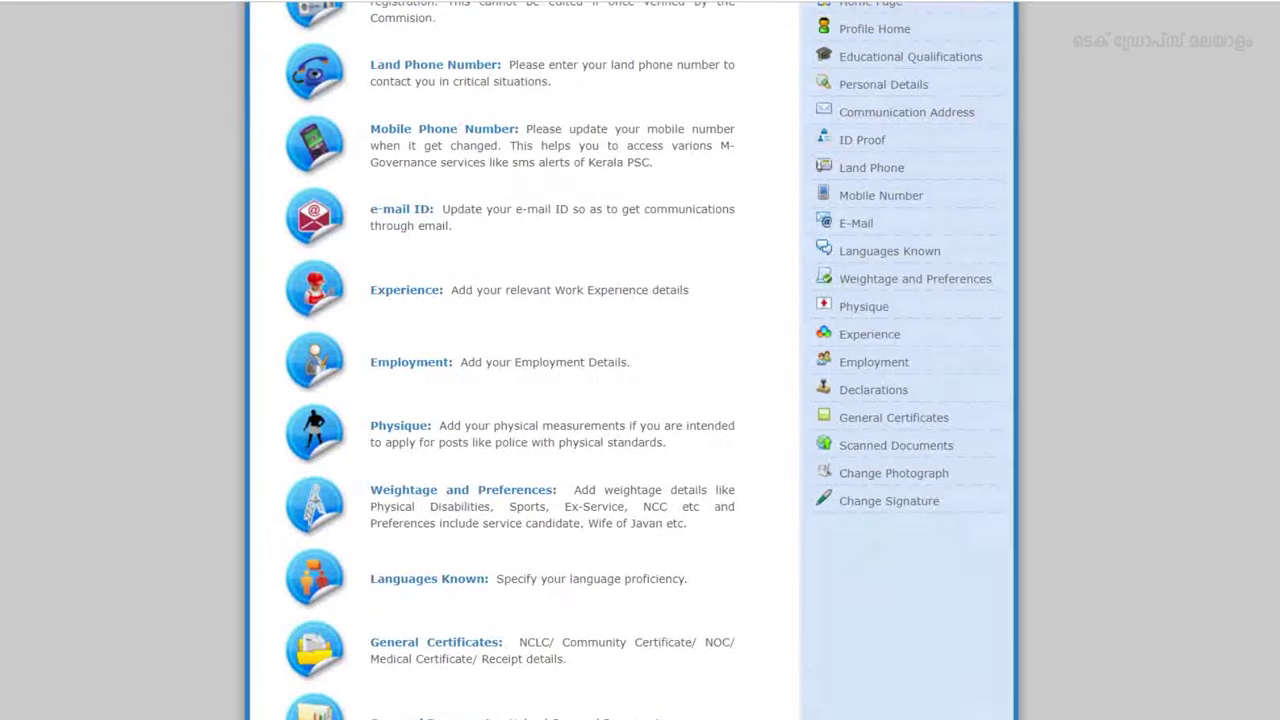
pyautogui.scroll(-2, 638, 360)
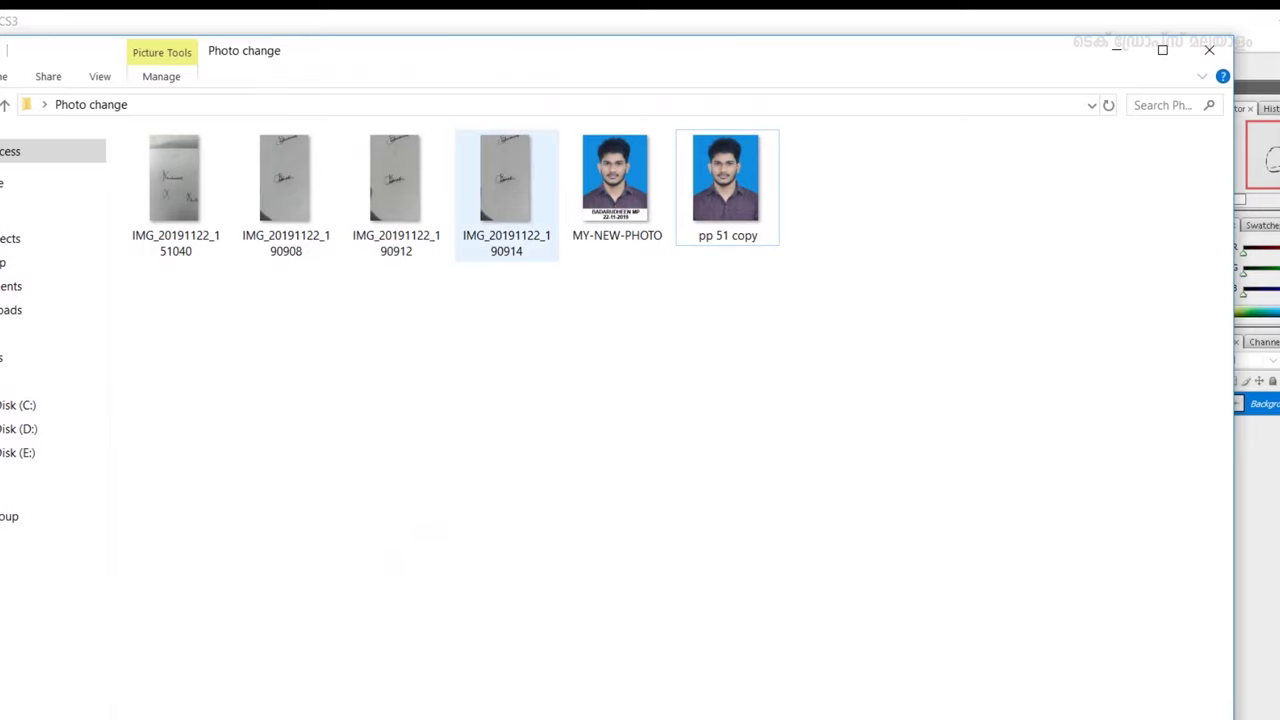
# Preview signature image IMG_20191122_190914 in Photos, then open it in Photoshop.
pyautogui.click(506, 190)
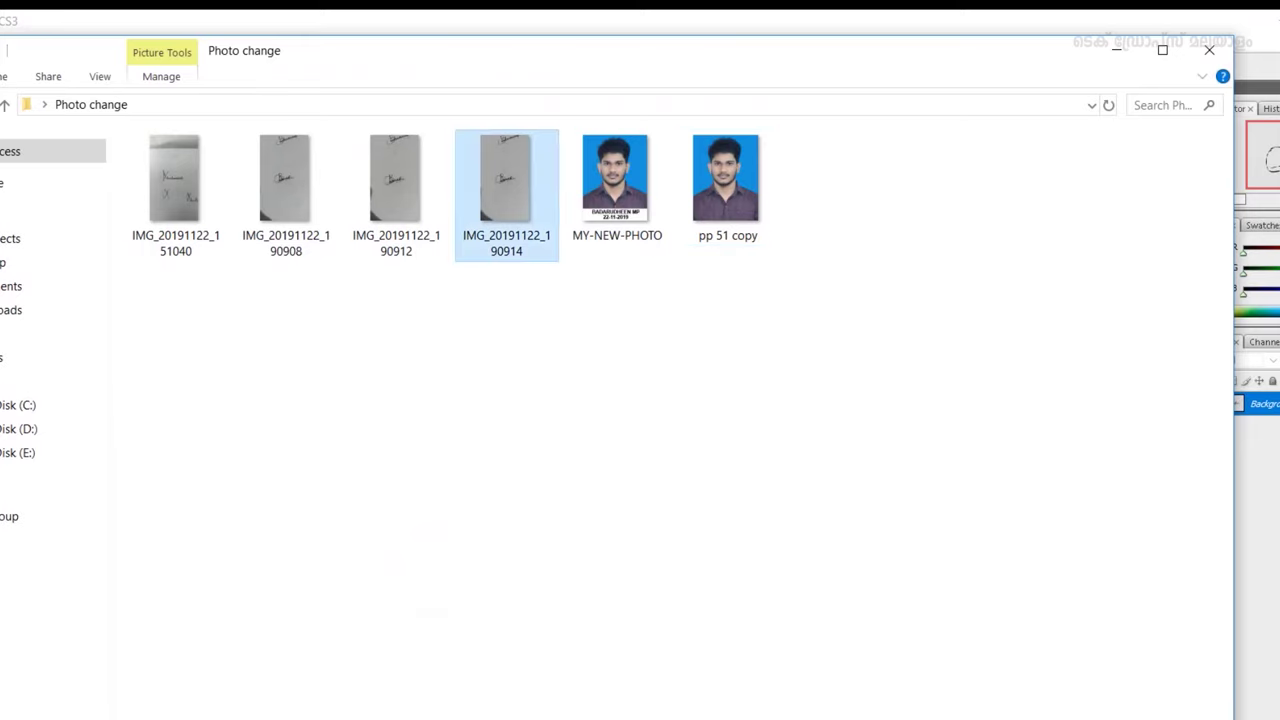
pyautogui.press('Return')
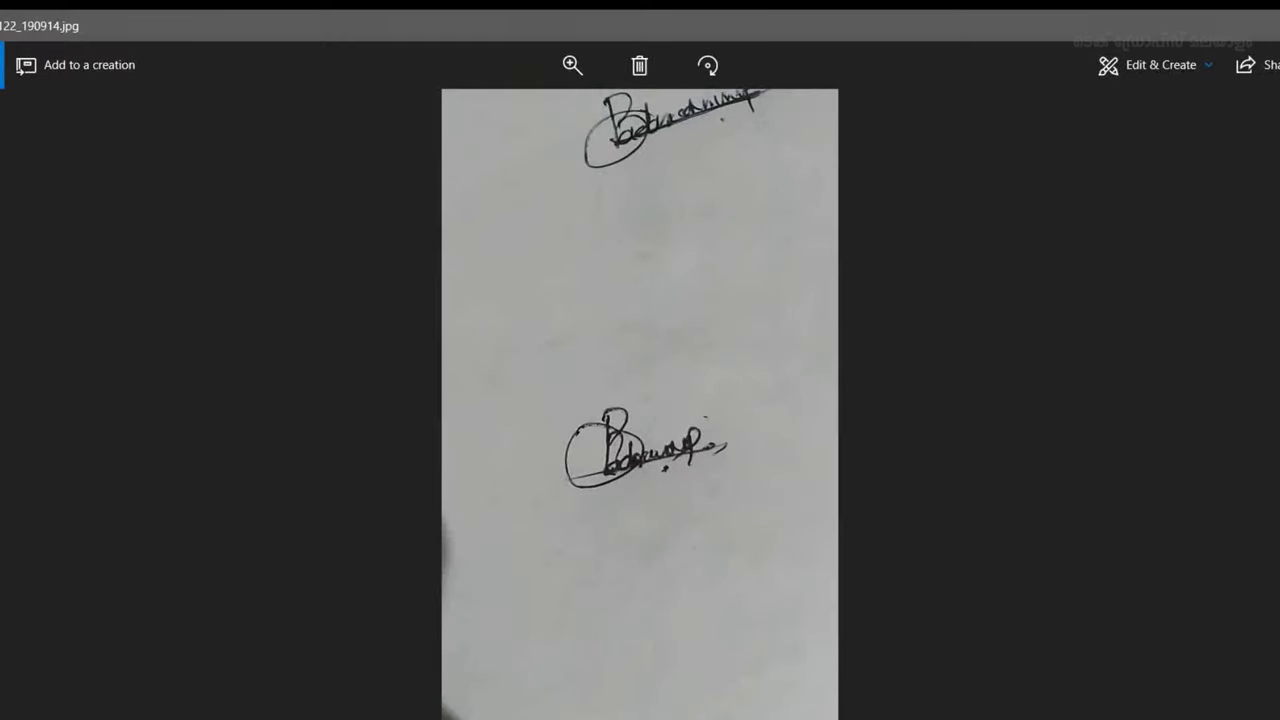
pyautogui.scroll(2, 640, 400)
pyautogui.scroll(-2, 640, 400)
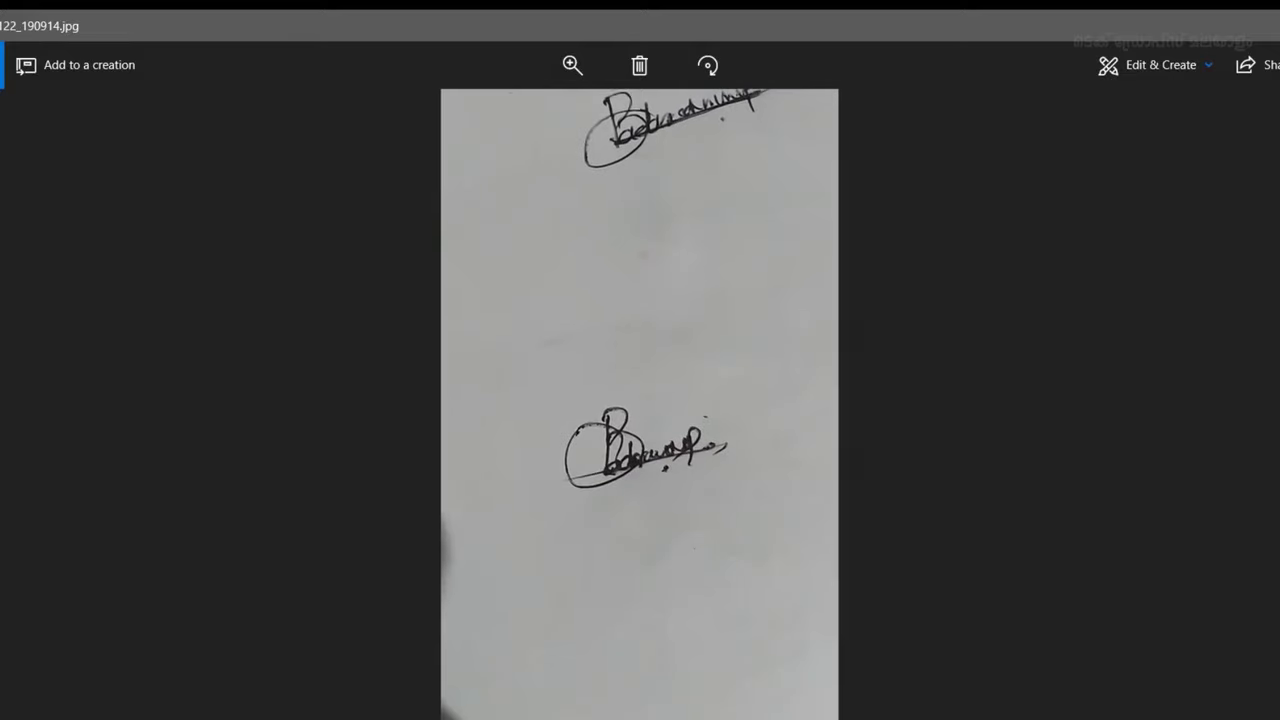
pyautogui.hotkey('alt', 'F4')
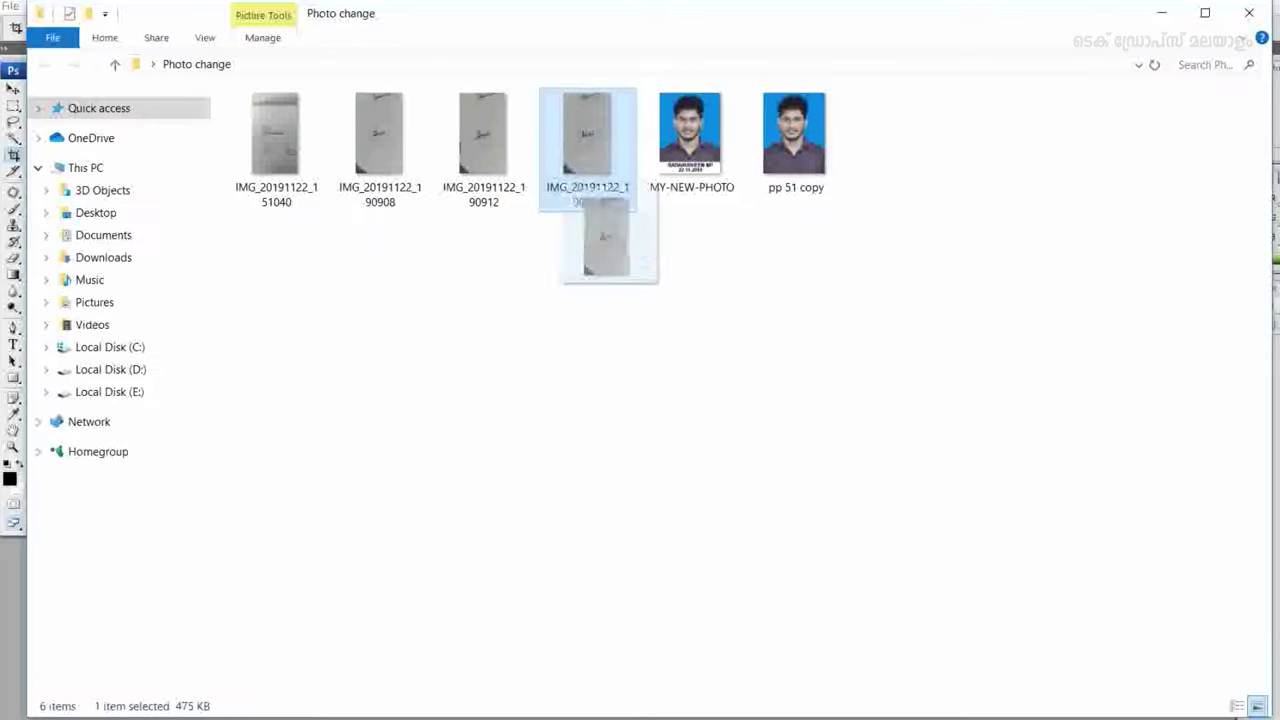
pyautogui.moveTo(608, 240)
pyautogui.mouseDown()
pyautogui.moveTo(603, 646)
pyautogui.moveTo(573, 700)
pyautogui.mouseUp()
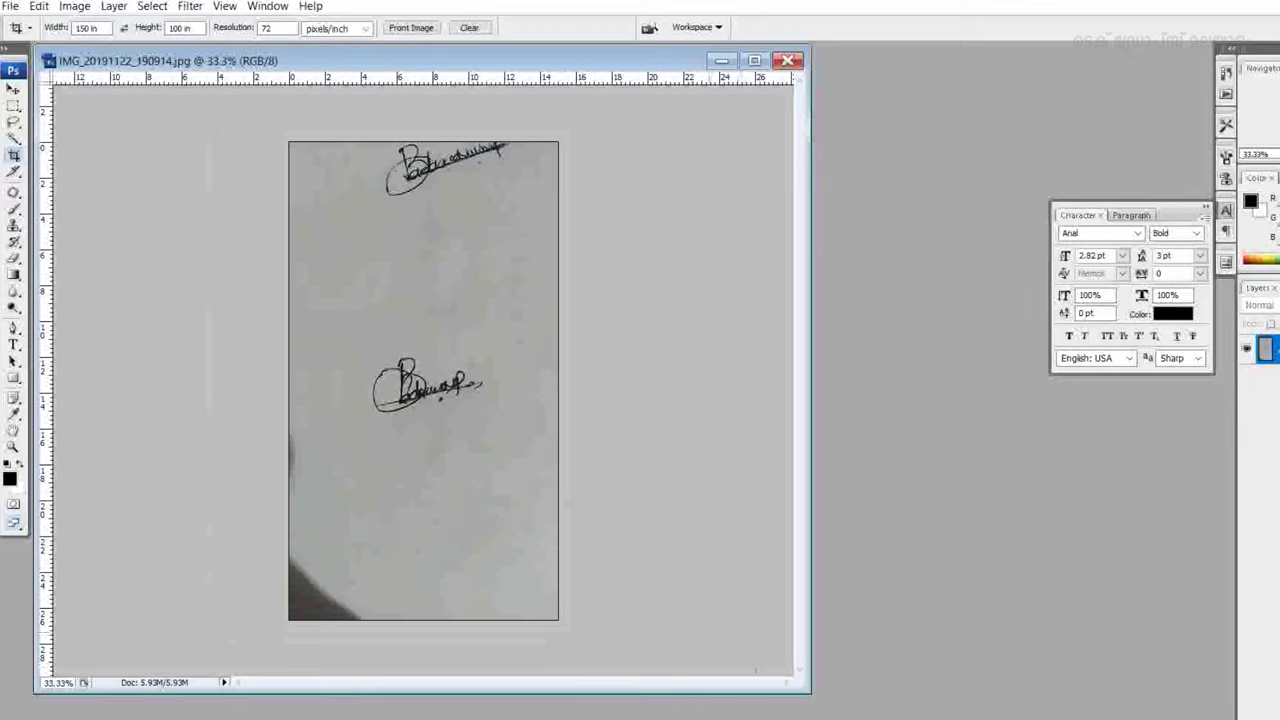
# Zoom in and brighten the signature scan by raising the midtone curve.
pyautogui.hotkey('ctrl', '+')
pyautogui.hotkey('ctrl', '+')
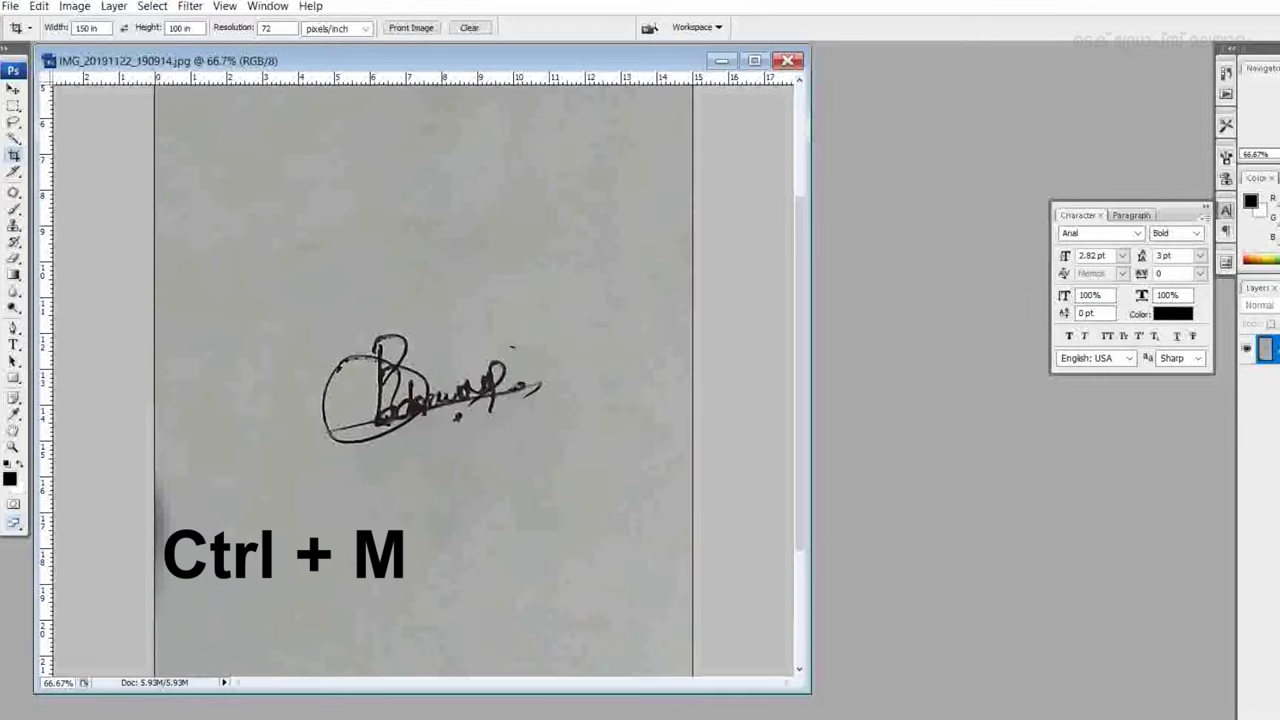
pyautogui.hotkey('ctrl', 'm')
pyautogui.moveTo(961, 297); pyautogui.dragTo(940, 263)
pyautogui.press('Return')
# Crop the scan tightly around the handwritten signature, removing the empty paper.
pyautogui.press('c')
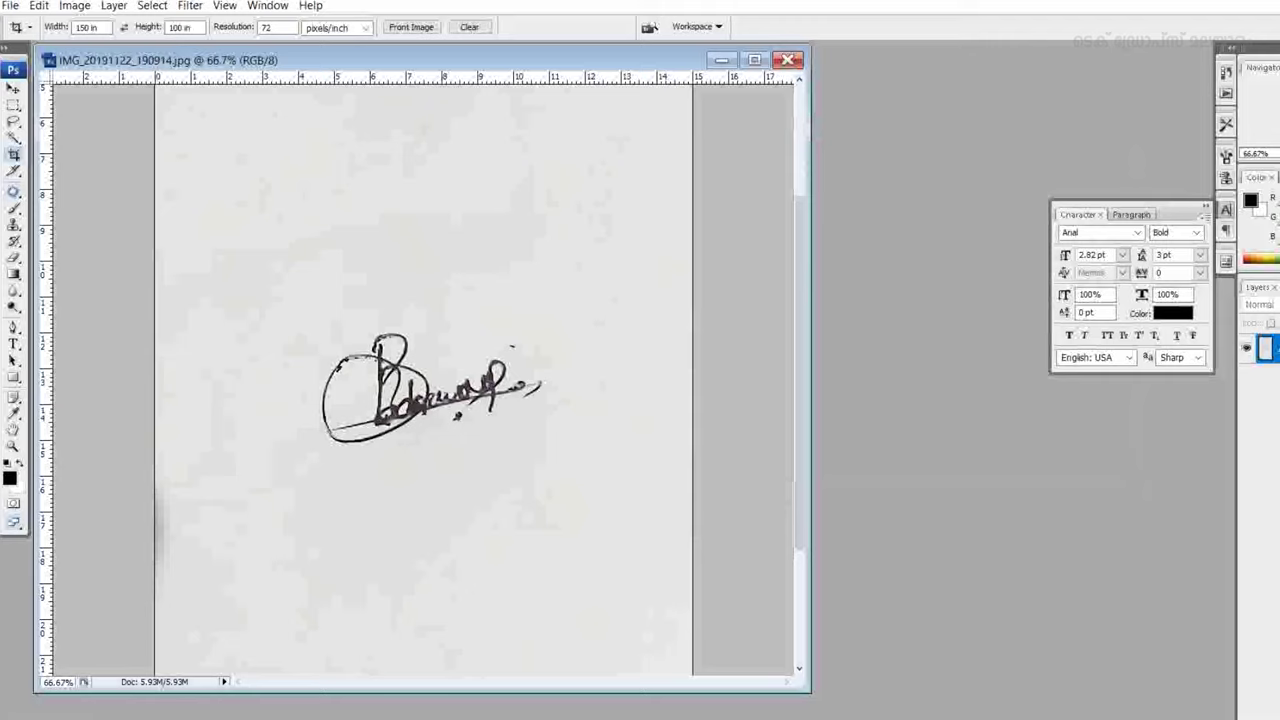
pyautogui.press('c')
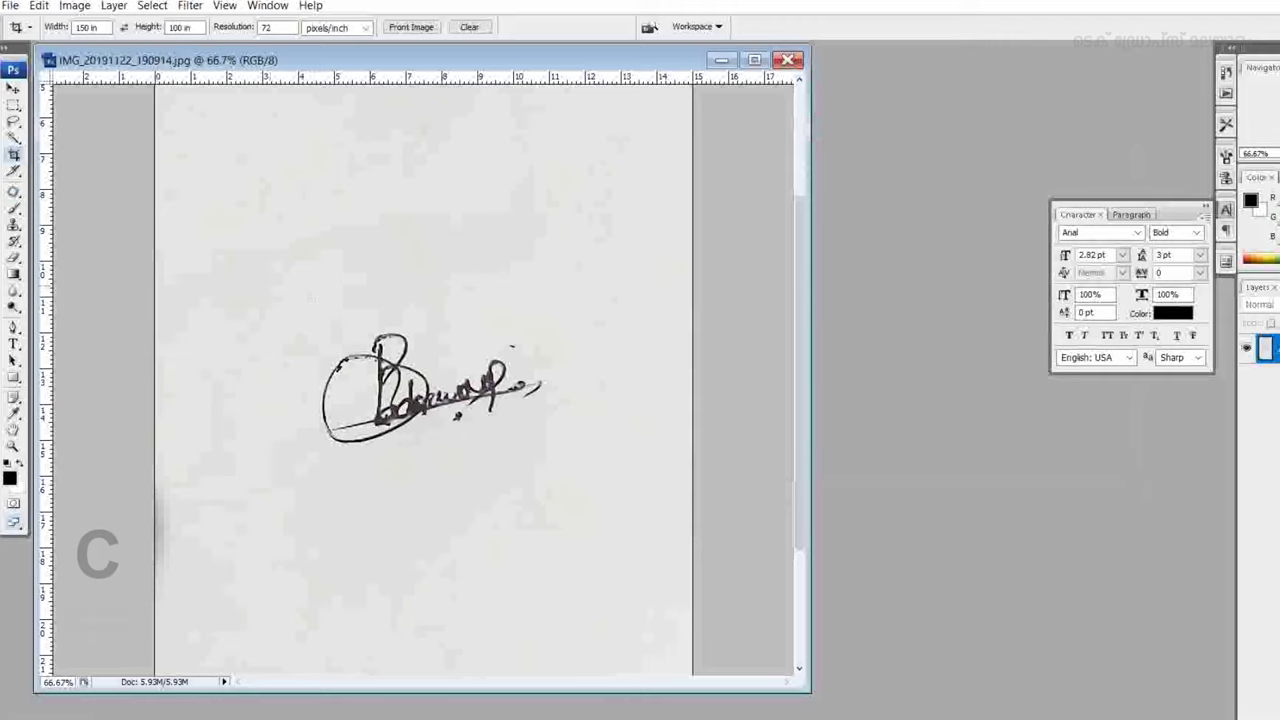
pyautogui.moveTo(237, 268); pyautogui.dragTo(591, 503)
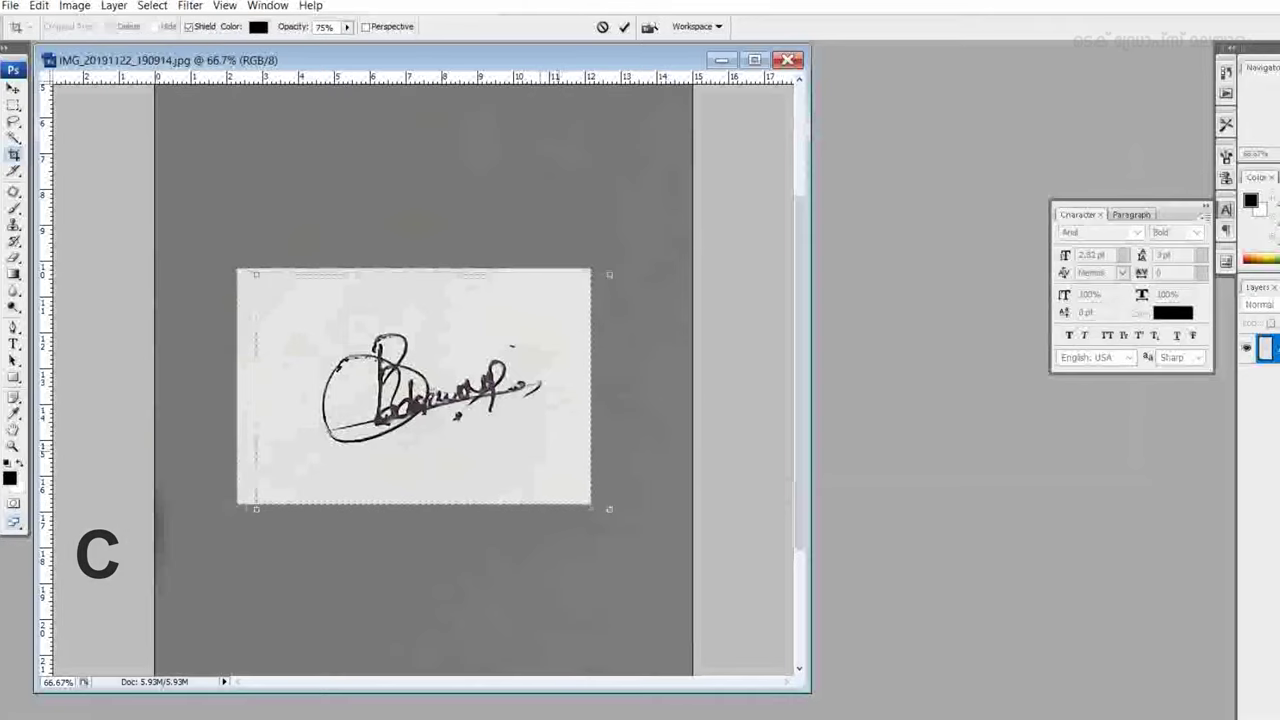
pyautogui.moveTo(414, 386); pyautogui.dragTo(437, 393)
pyautogui.moveTo(614, 510); pyautogui.dragTo(589, 493)
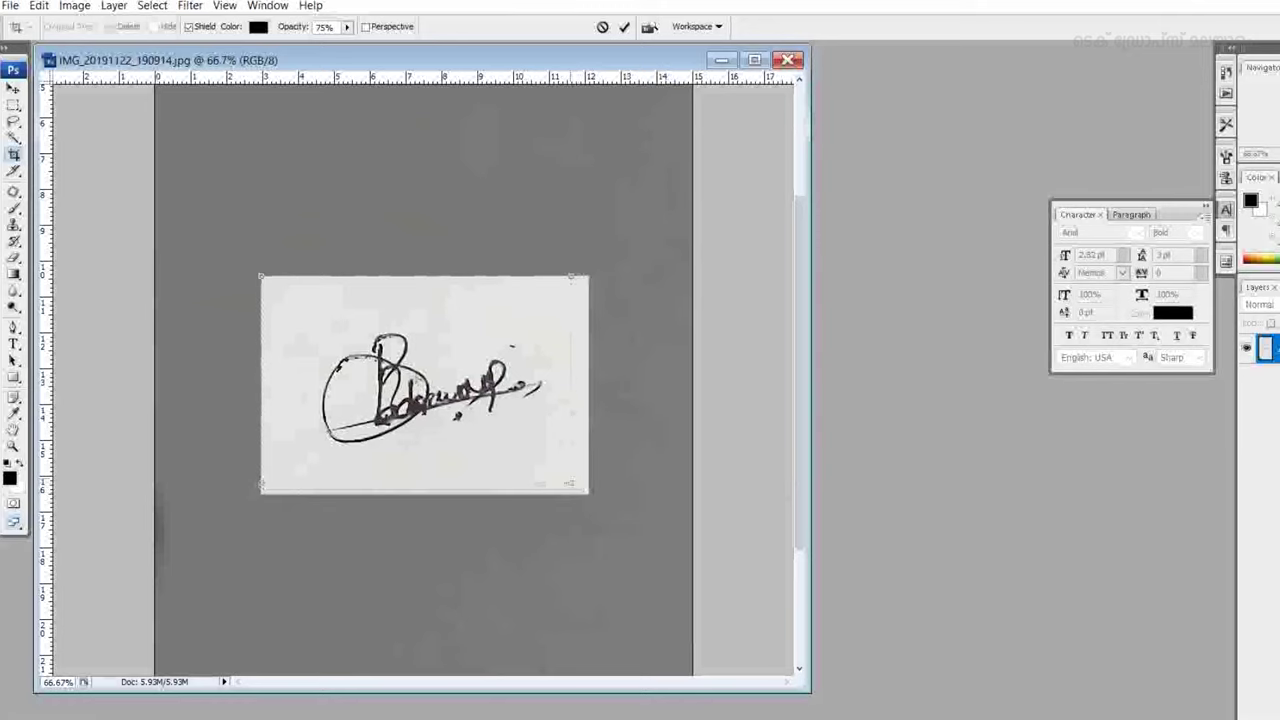
pyautogui.moveTo(185, 239)
pyautogui.mouseDown()
pyautogui.moveTo(457, 423)
pyautogui.moveTo(659, 512)
pyautogui.moveTo(675, 550)
pyautogui.moveTo(200, 250)
pyautogui.moveTo(232, 265)
pyautogui.mouseUp()
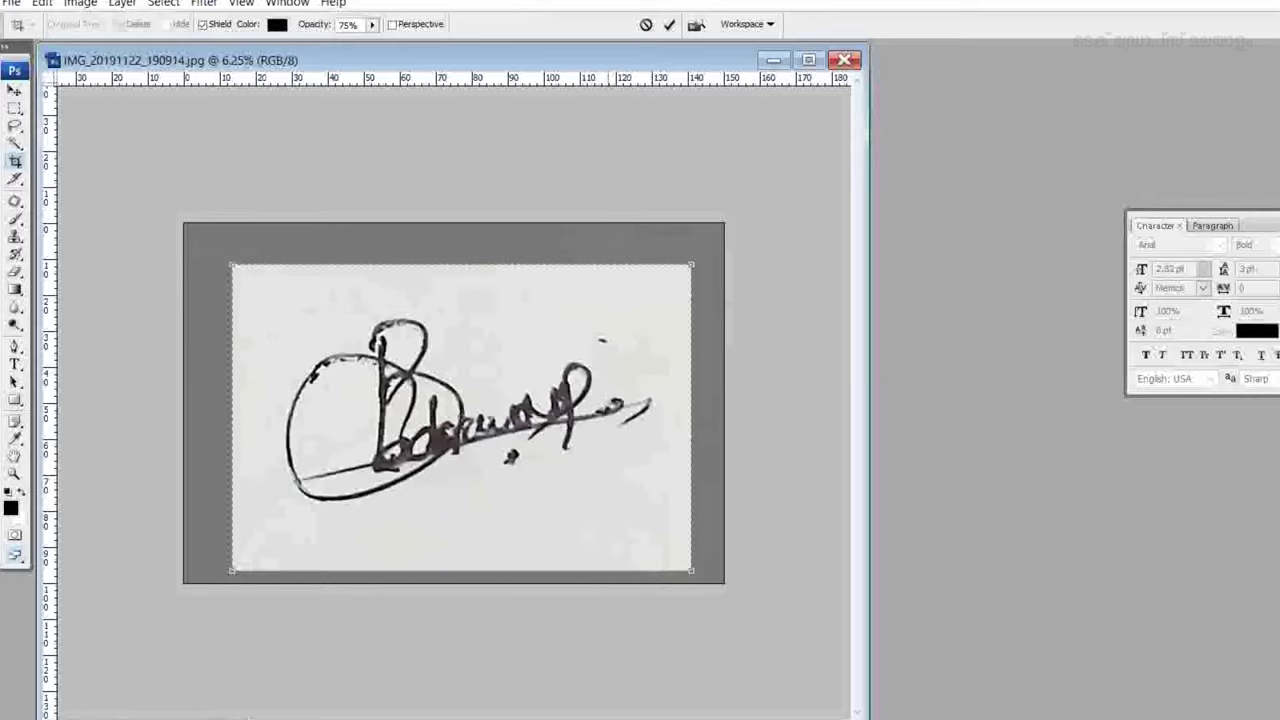
pyautogui.press('Return')
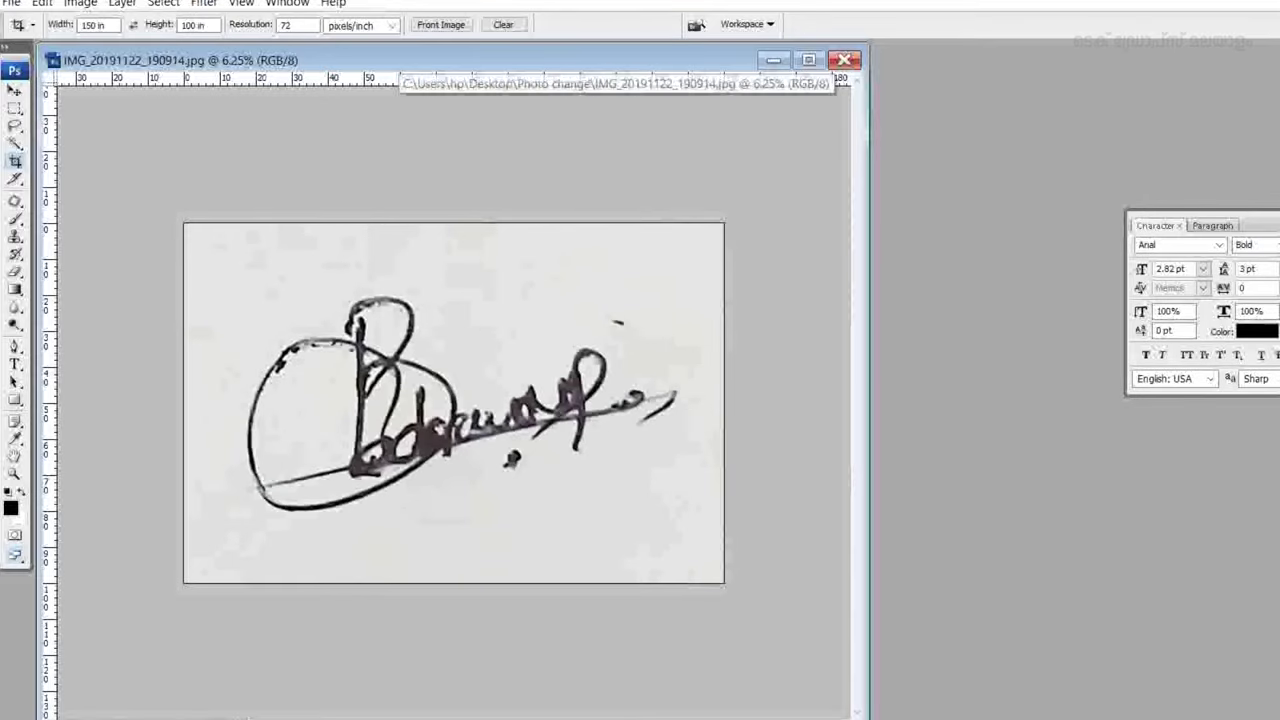
# Set the signature's Image Size to width 150 and height 100 pixels.
pyautogui.rightClick(402, 61)
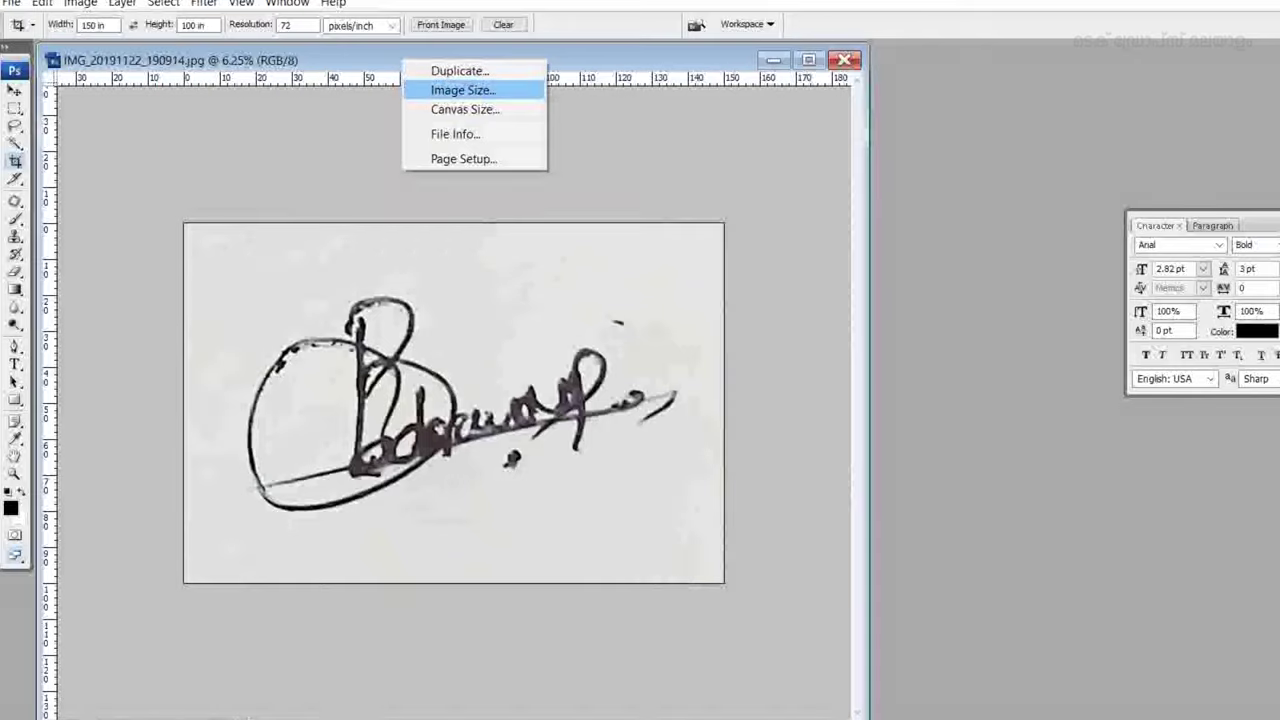
pyautogui.click(463, 90)
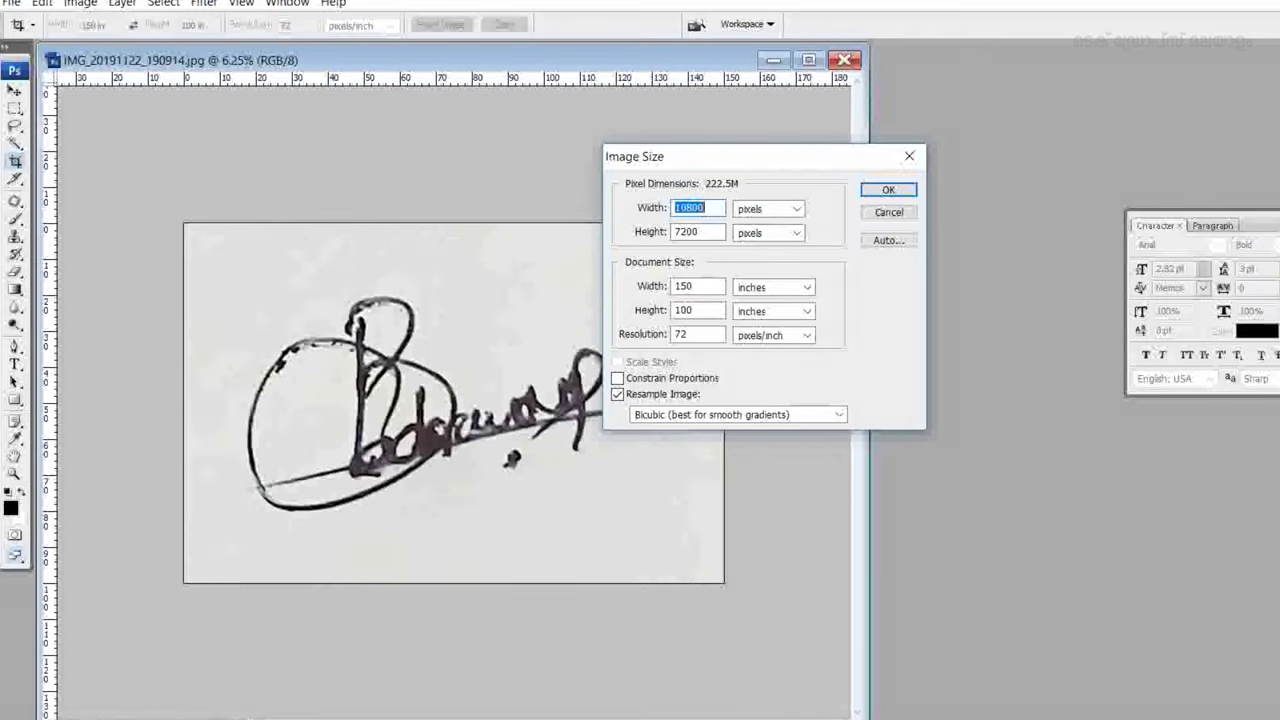
pyautogui.write('150')
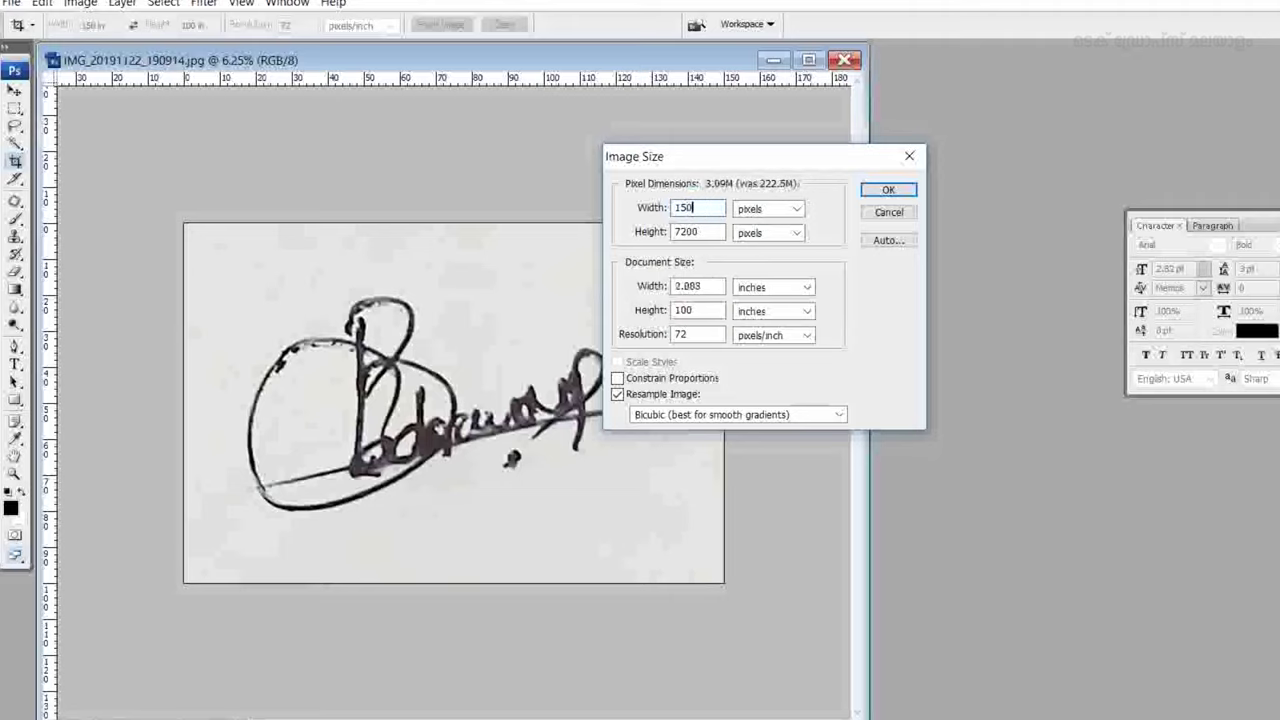
pyautogui.press('Tab')
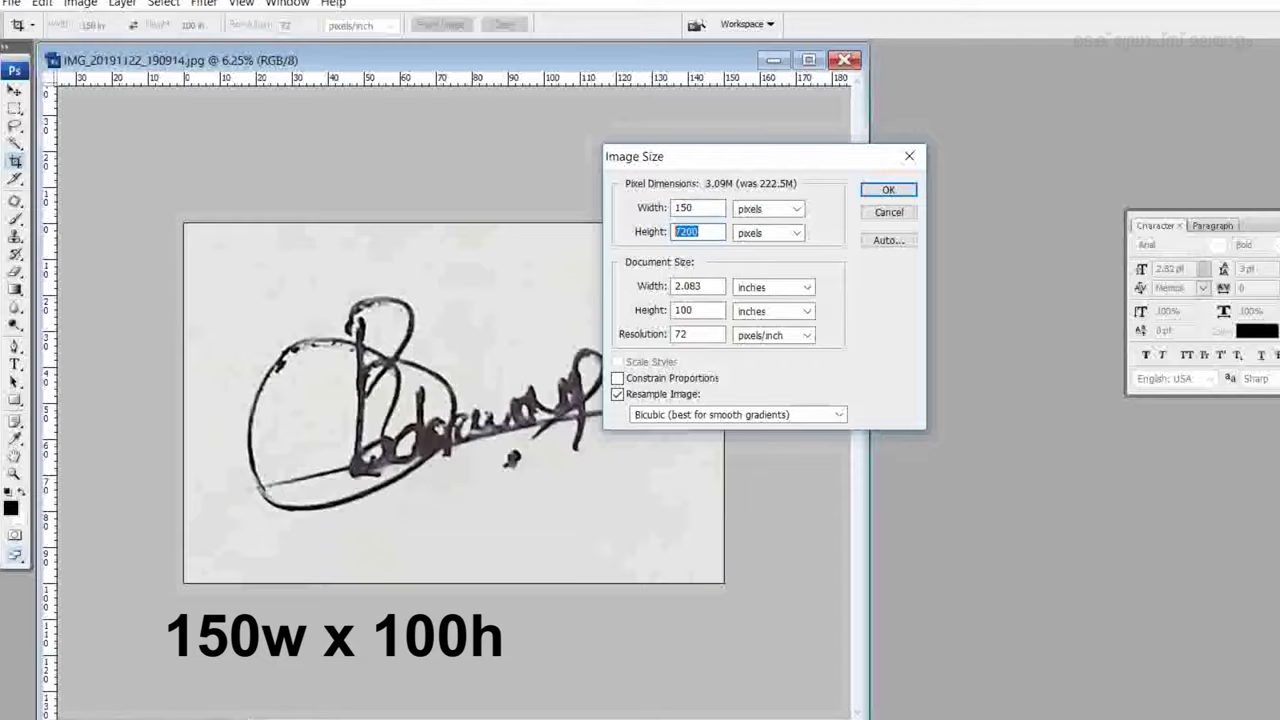
pyautogui.write('100')
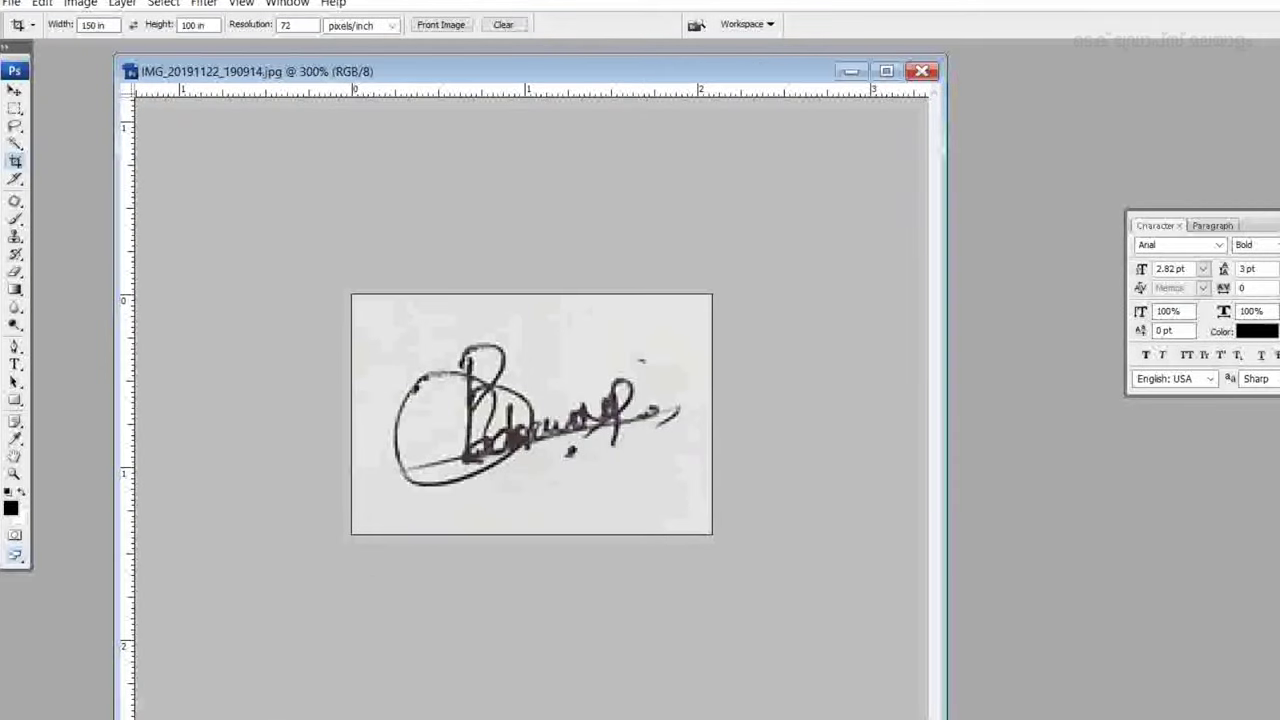
# Export the signature through Save for Web as a maximum-quality JPEG named SIGN.
pyautogui.hotkey('alt', 'f')
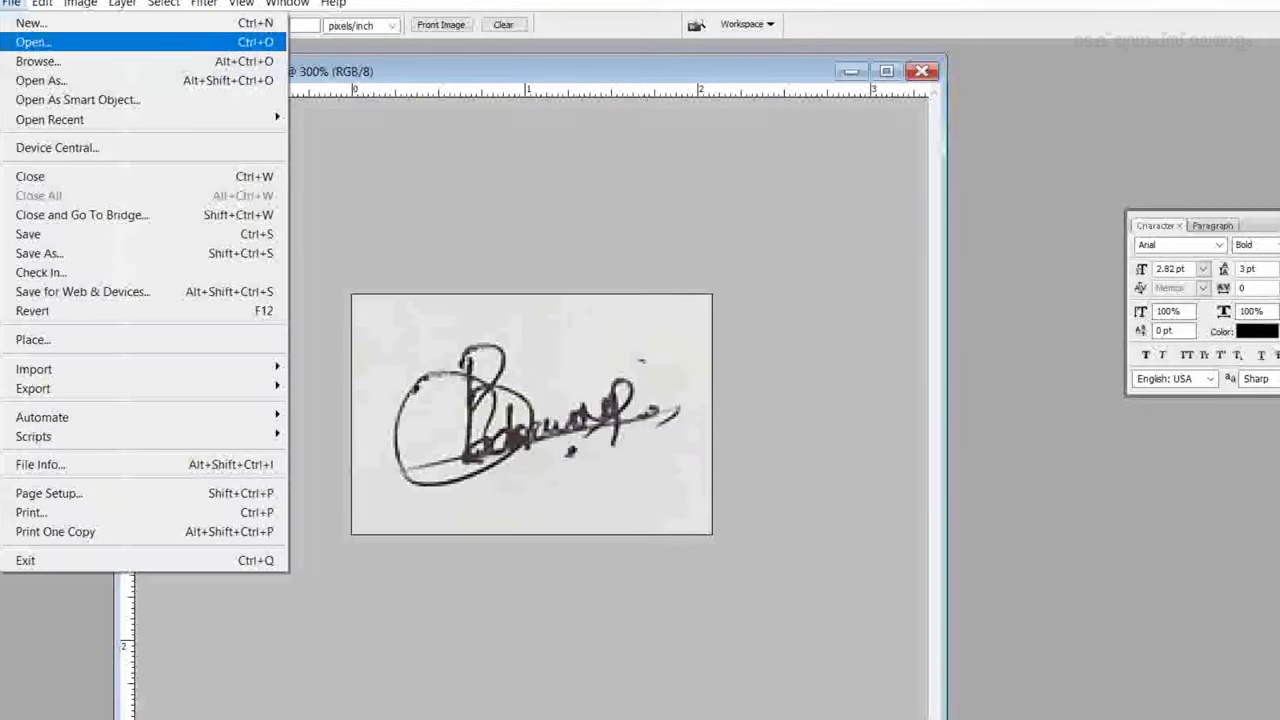
pyautogui.press('Down')
pyautogui.press('Down')
pyautogui.press('Return')
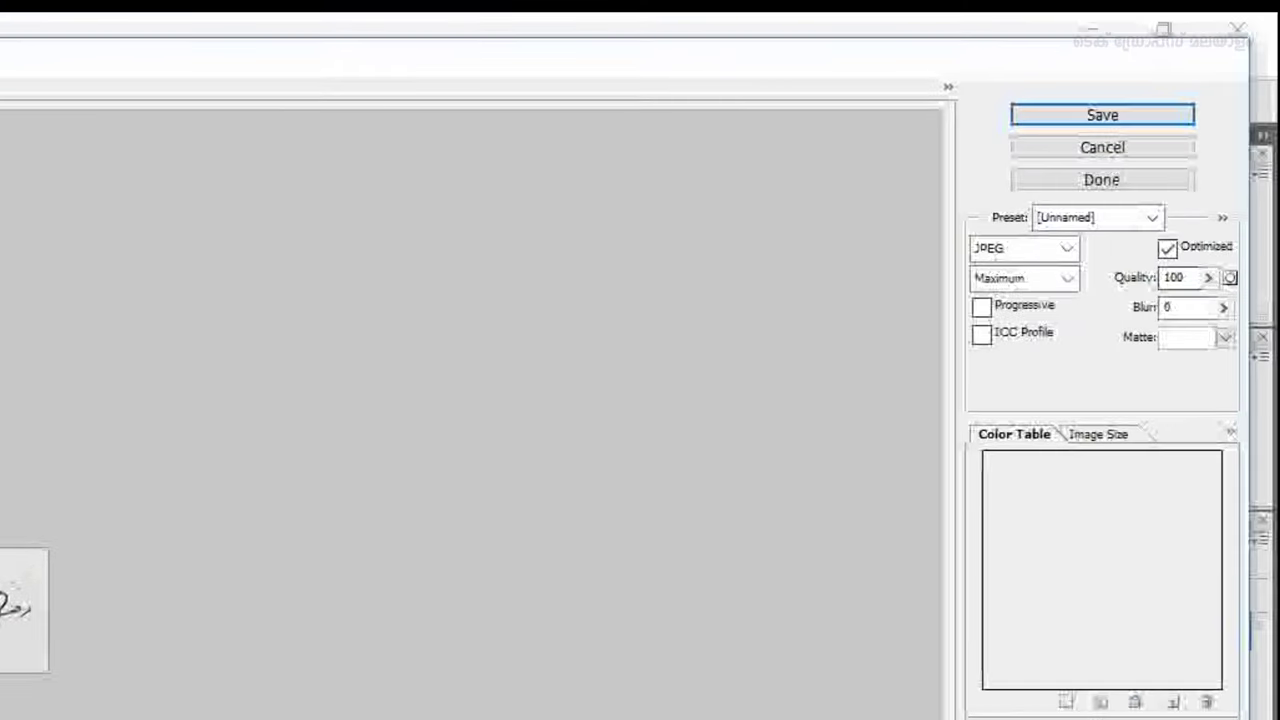
pyautogui.doubleClick(1175, 277)
pyautogui.write('200')
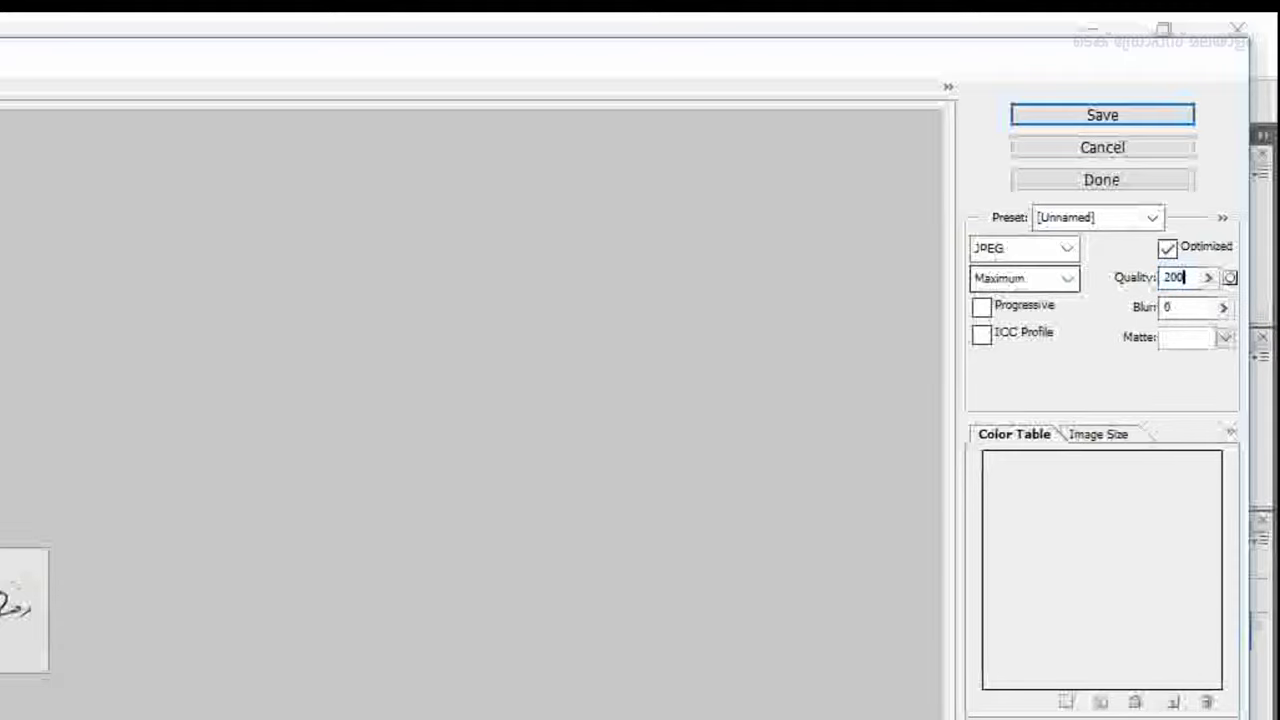
pyautogui.press('Return')
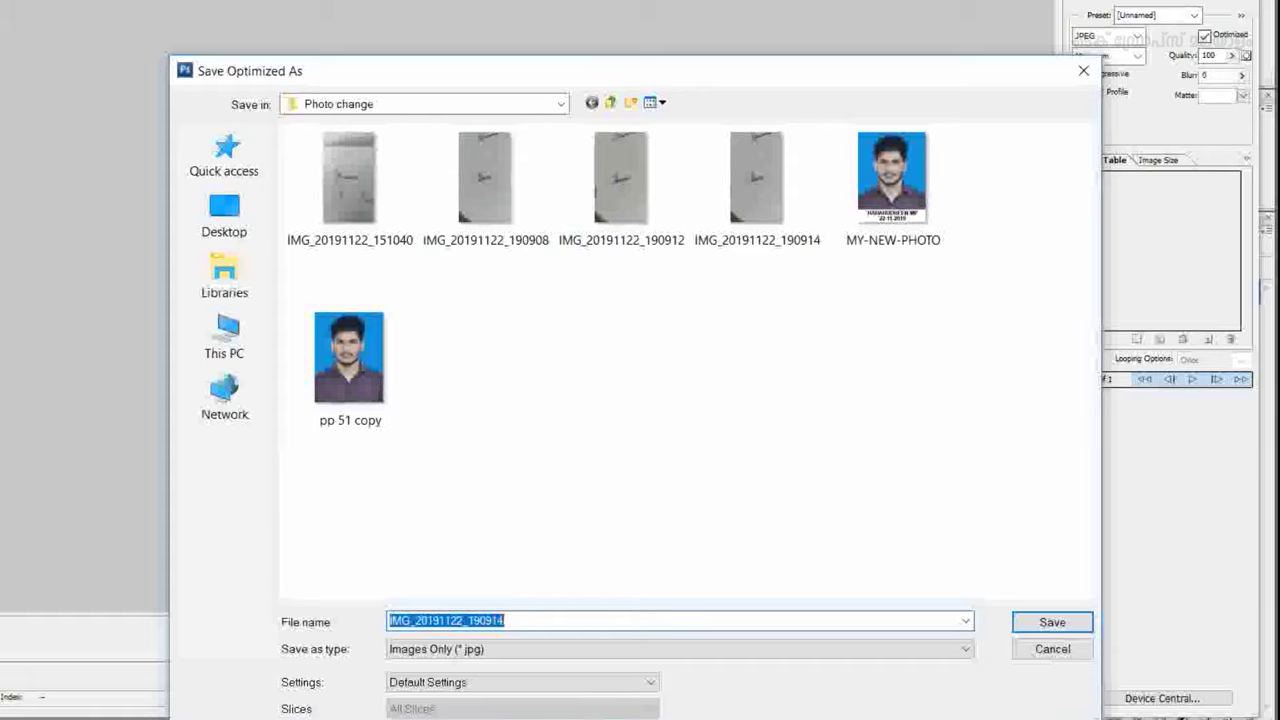
pyautogui.write('SIGN')
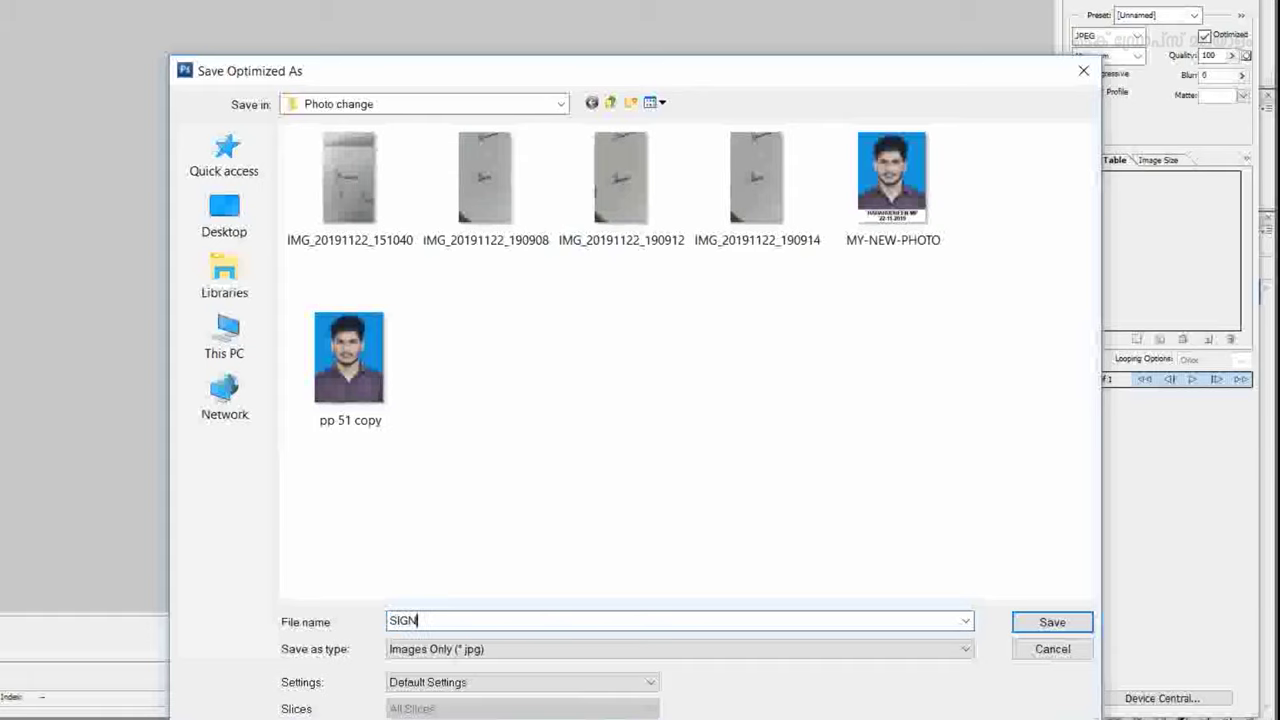
pyautogui.press('Return')
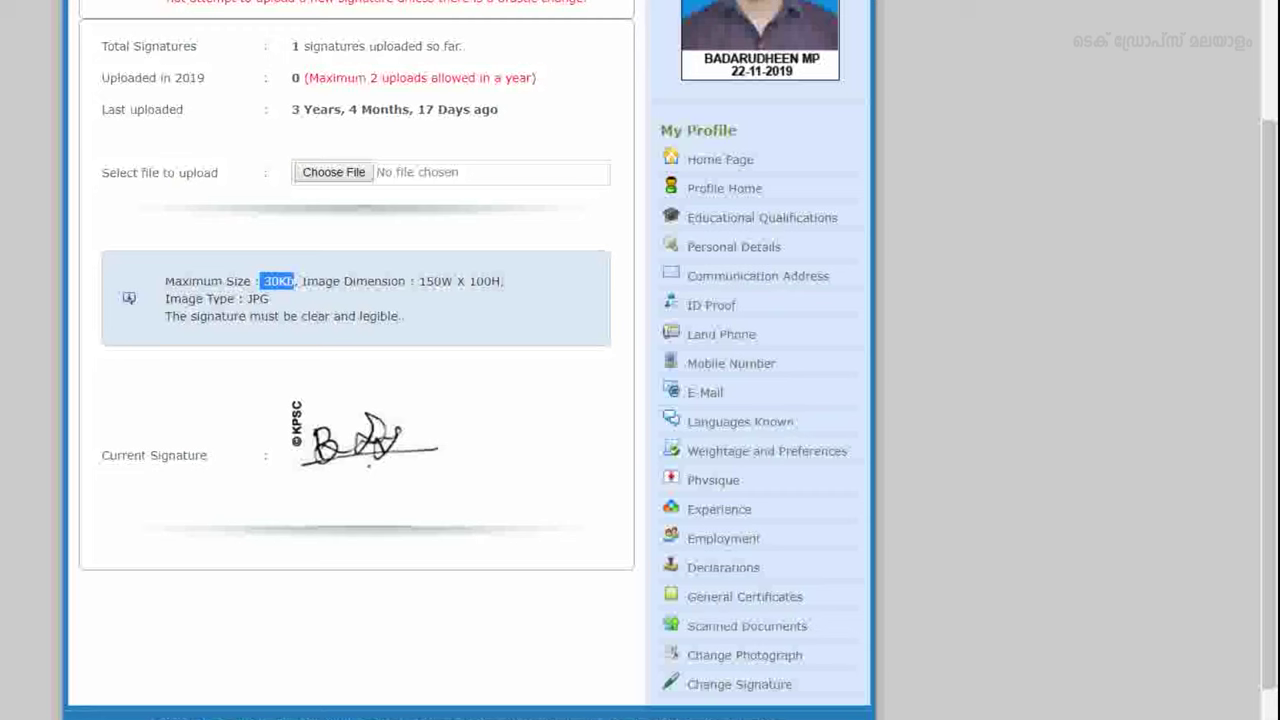
# Scroll back up the Change Signature page and highlight the warning about drastic signature changes.
pyautogui.scroll(-1, 640, 360)
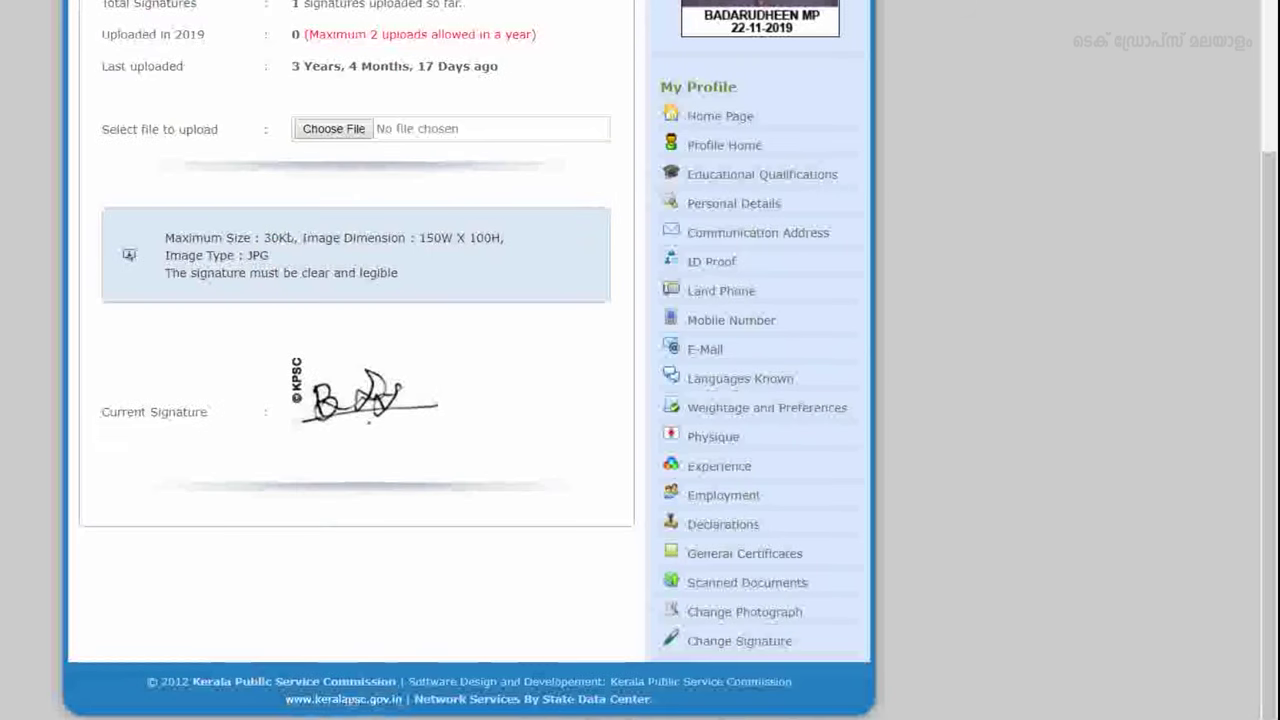
pyautogui.scroll(3, 640, 360)
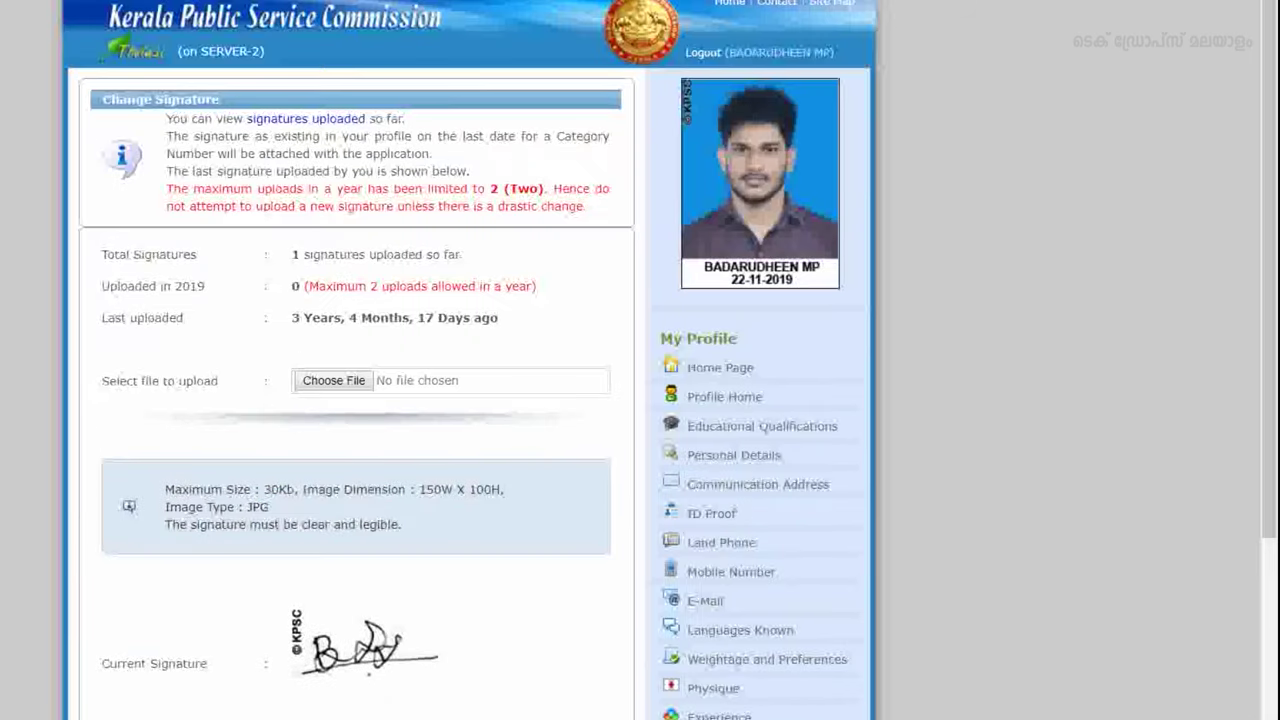
pyautogui.moveTo(310, 206); pyautogui.dragTo(584, 206)
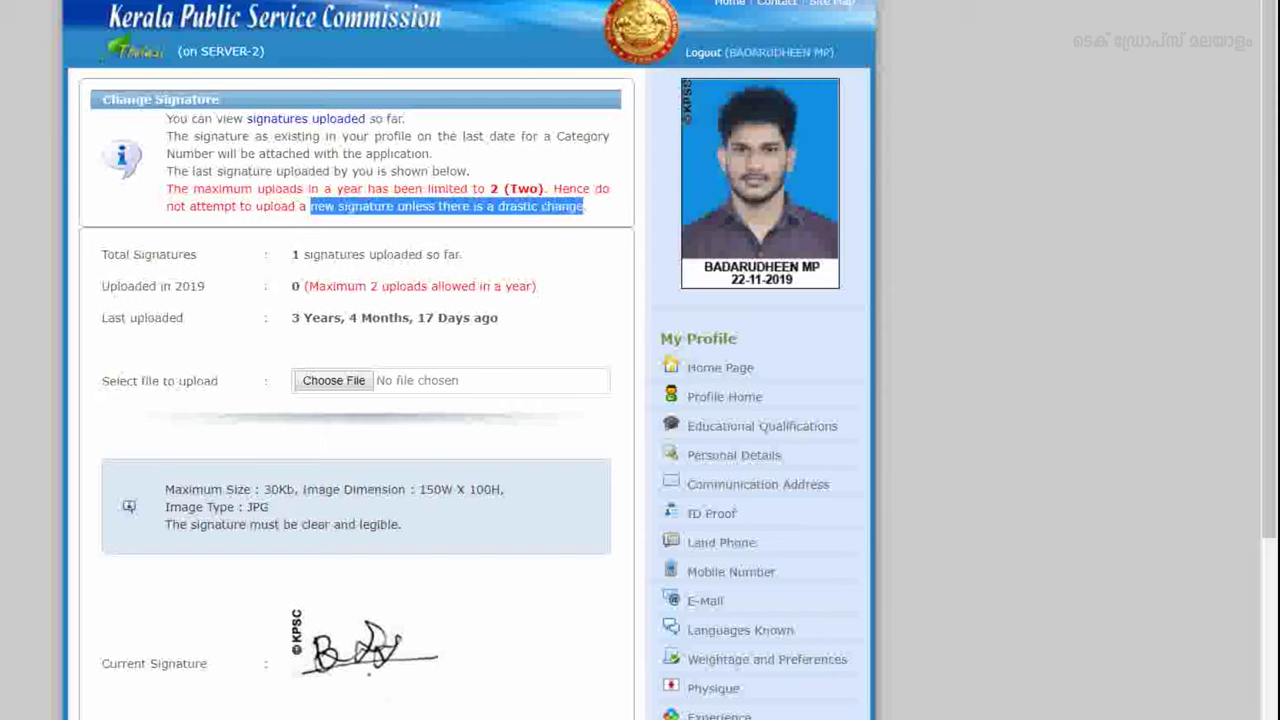